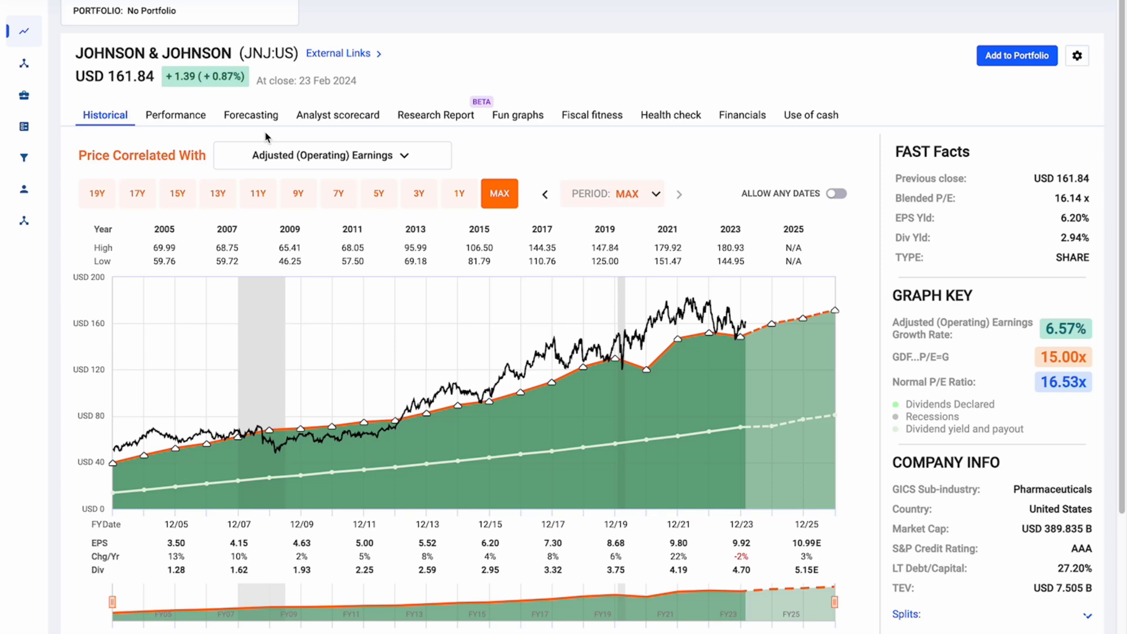
click(193, 127)
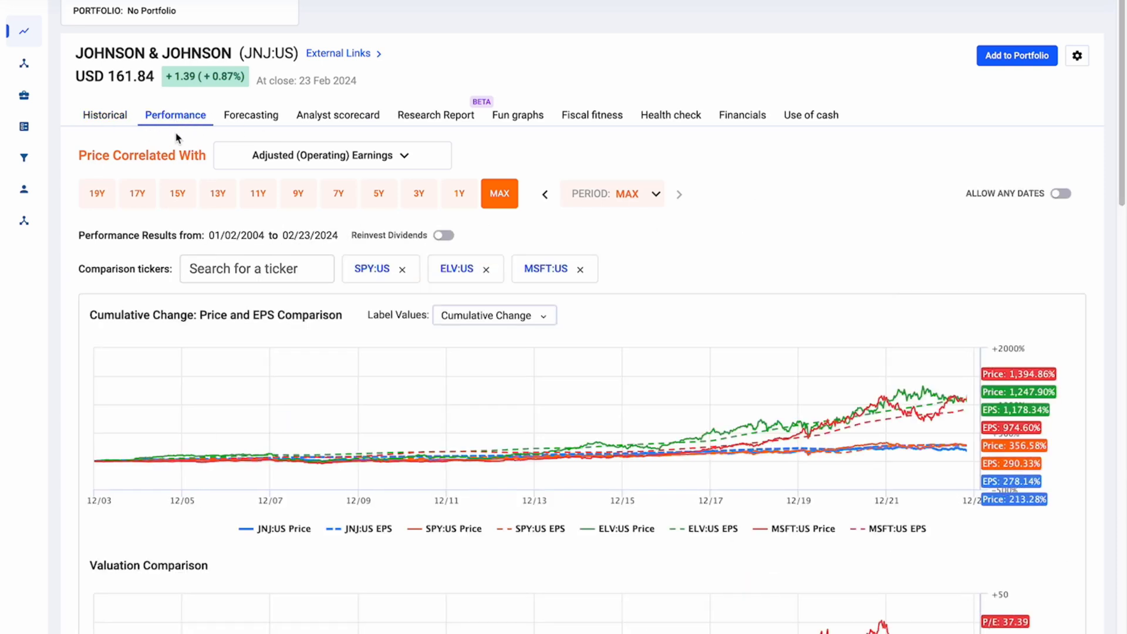
scroll(423, 213, down, 5)
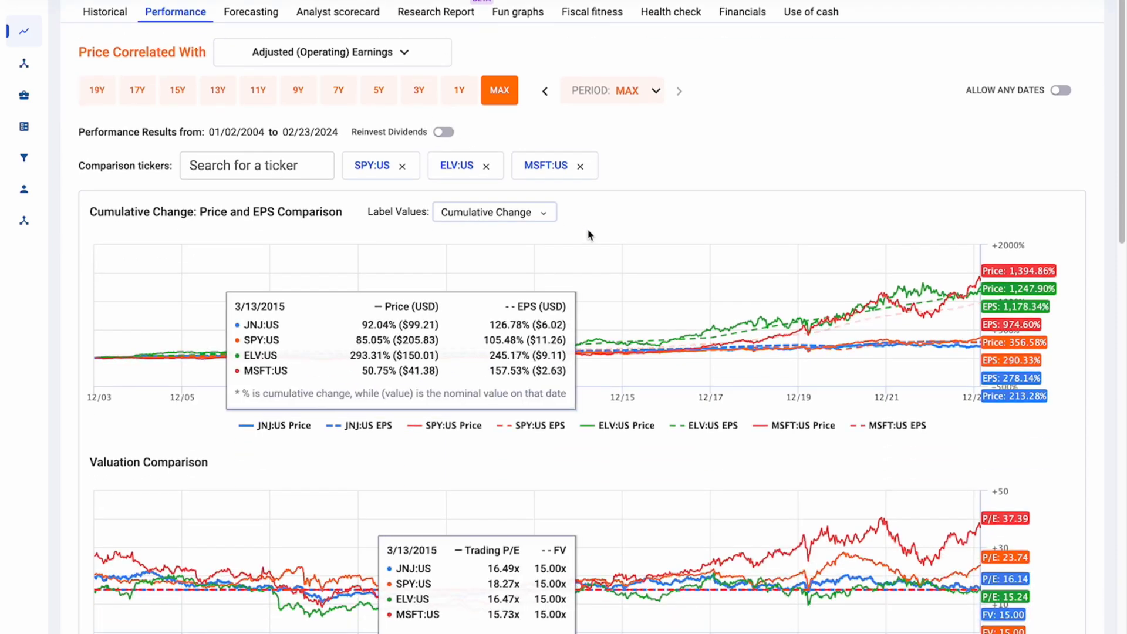
scroll(427, 247, down, 10)
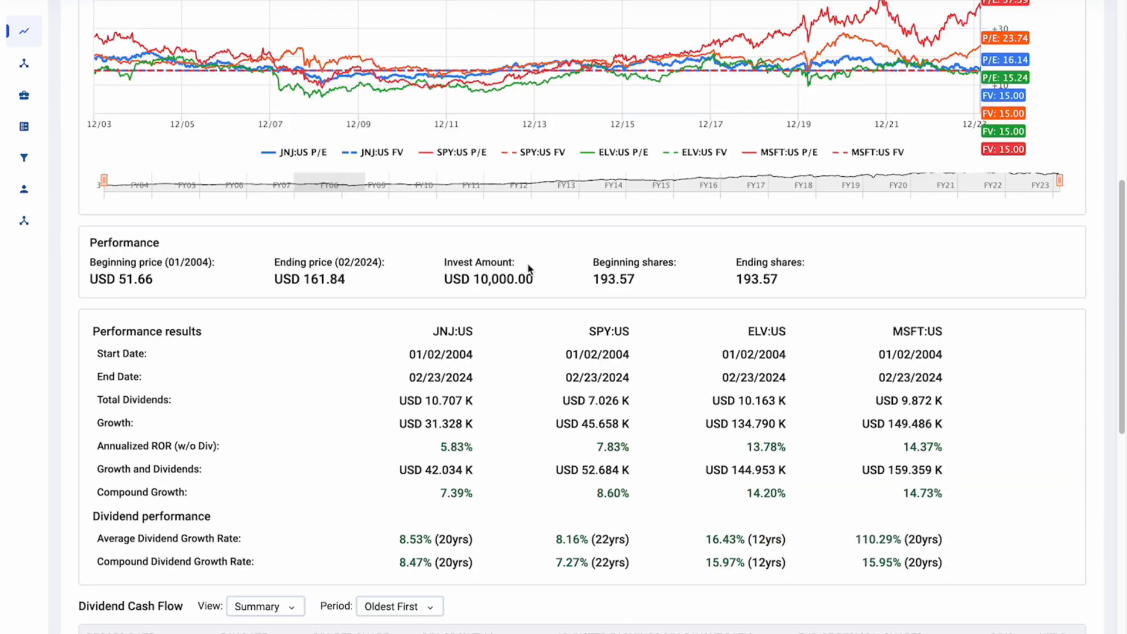
scroll(616, 202, up, 1)
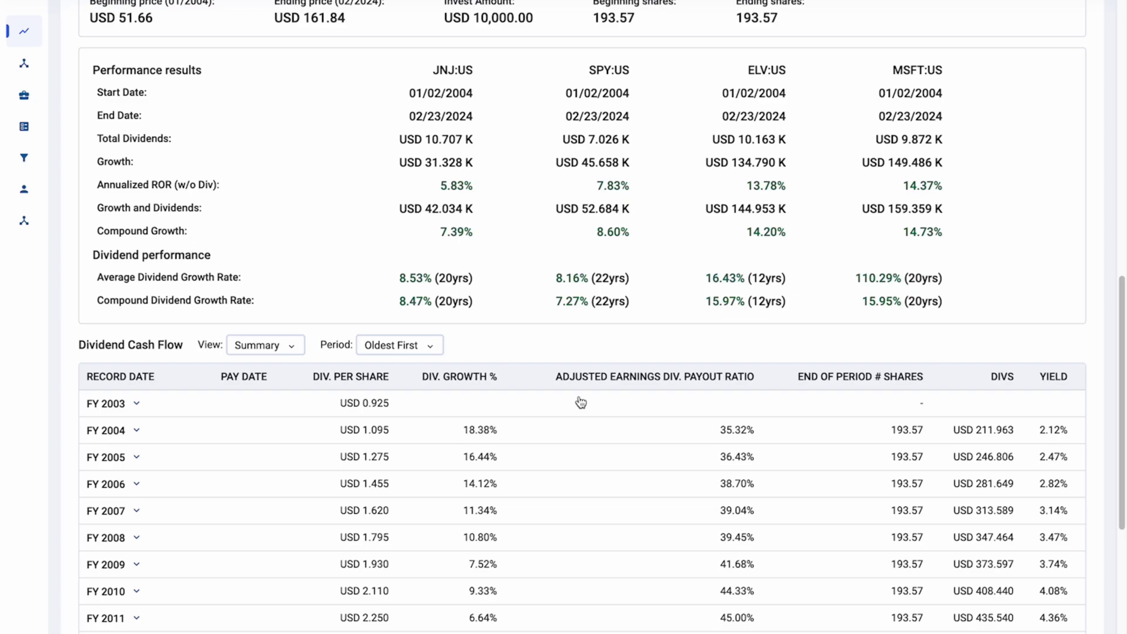
scroll(587, 331, up, 15)
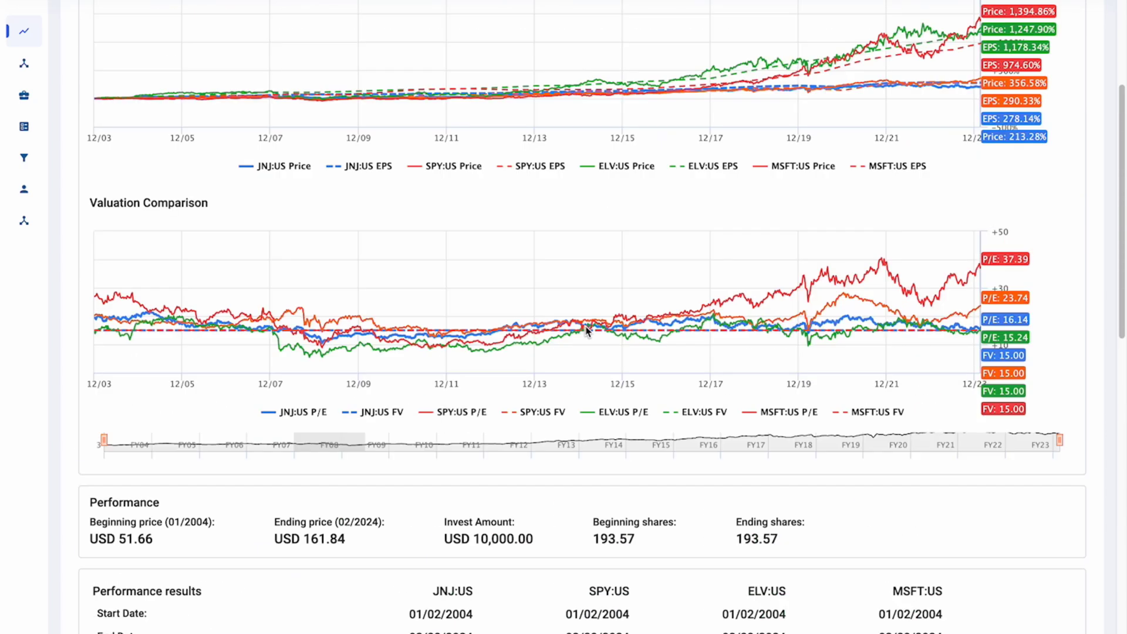
scroll(575, 332, down, 1)
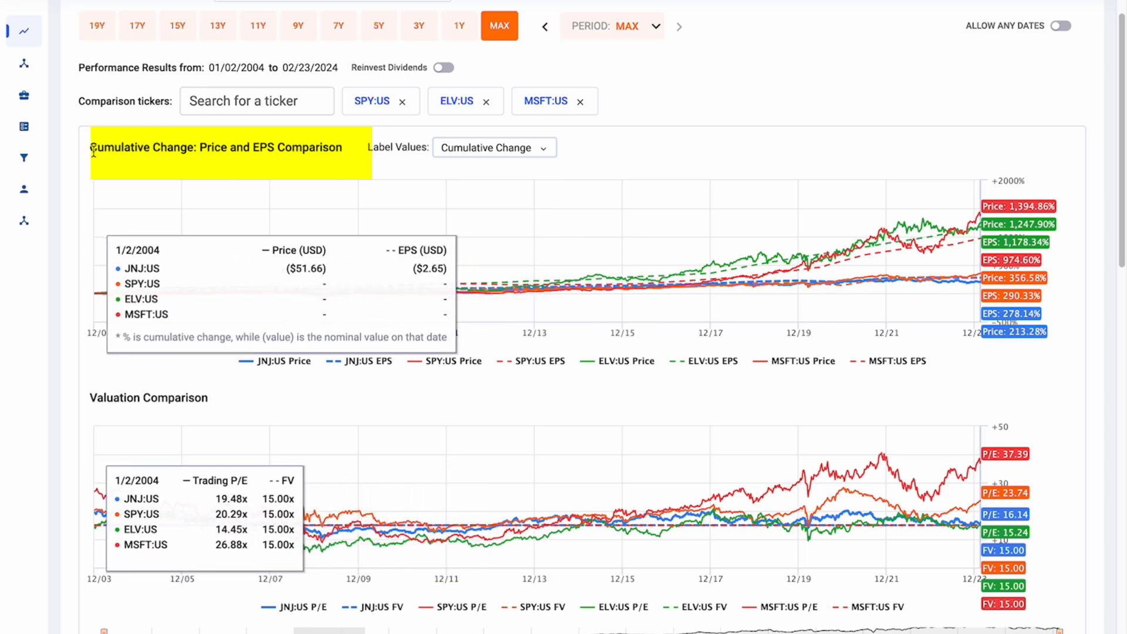
drag(89, 148, 284, 158)
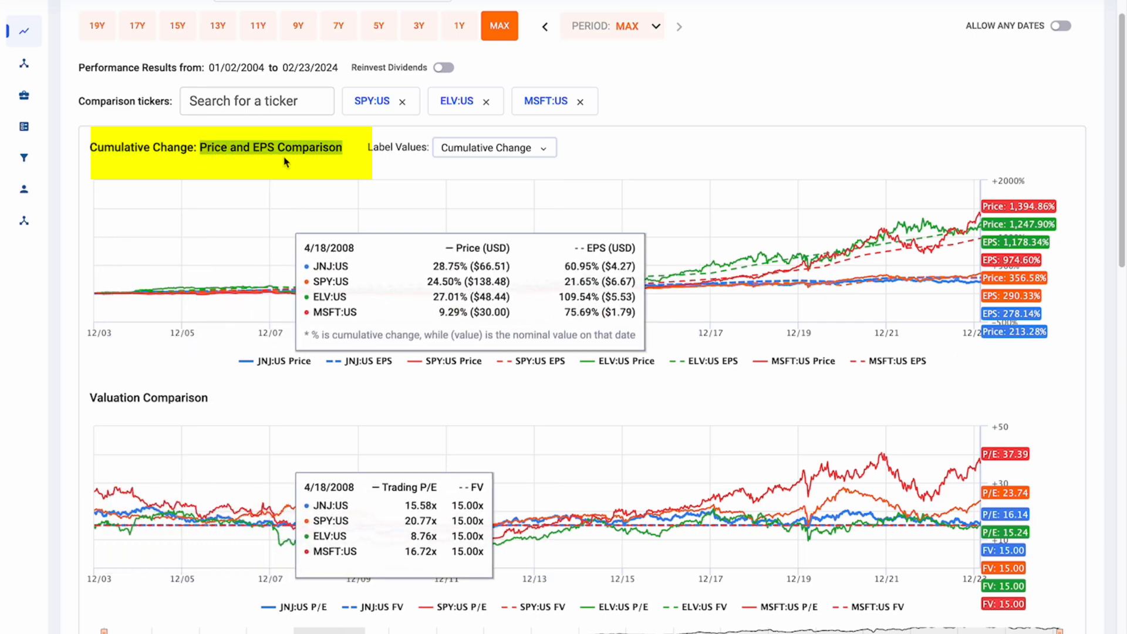
click(269, 166)
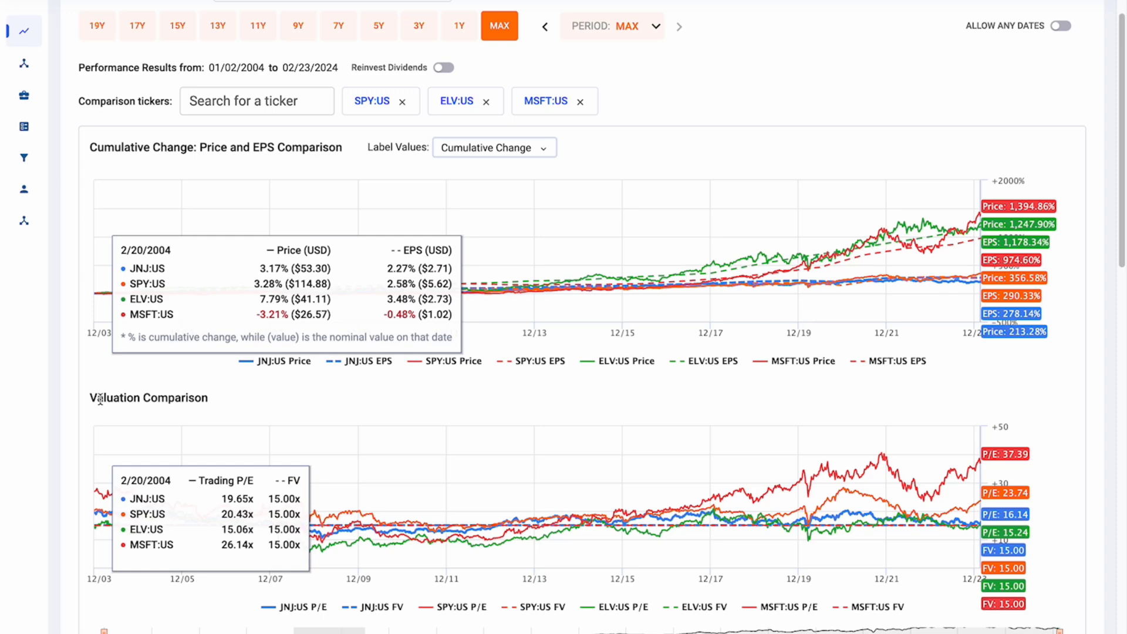
drag(97, 398, 203, 401)
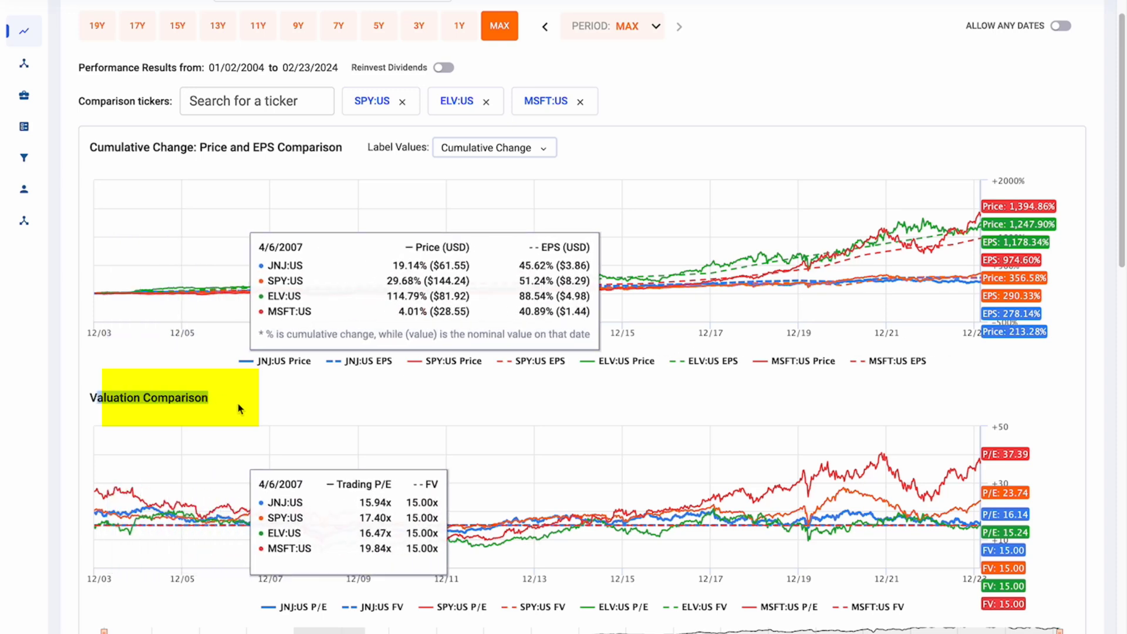
click(175, 386)
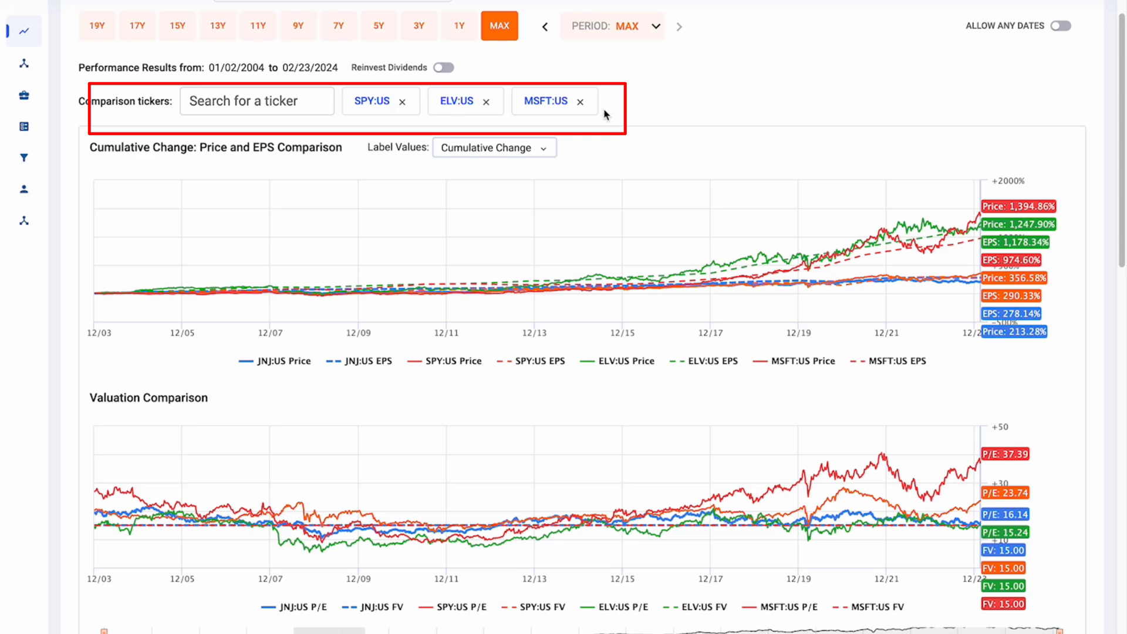
Remove ELV:US and MSFT:US from the comparison tickers, leaving JNJ compared only against SPY.
scroll(605, 114, up, 3)
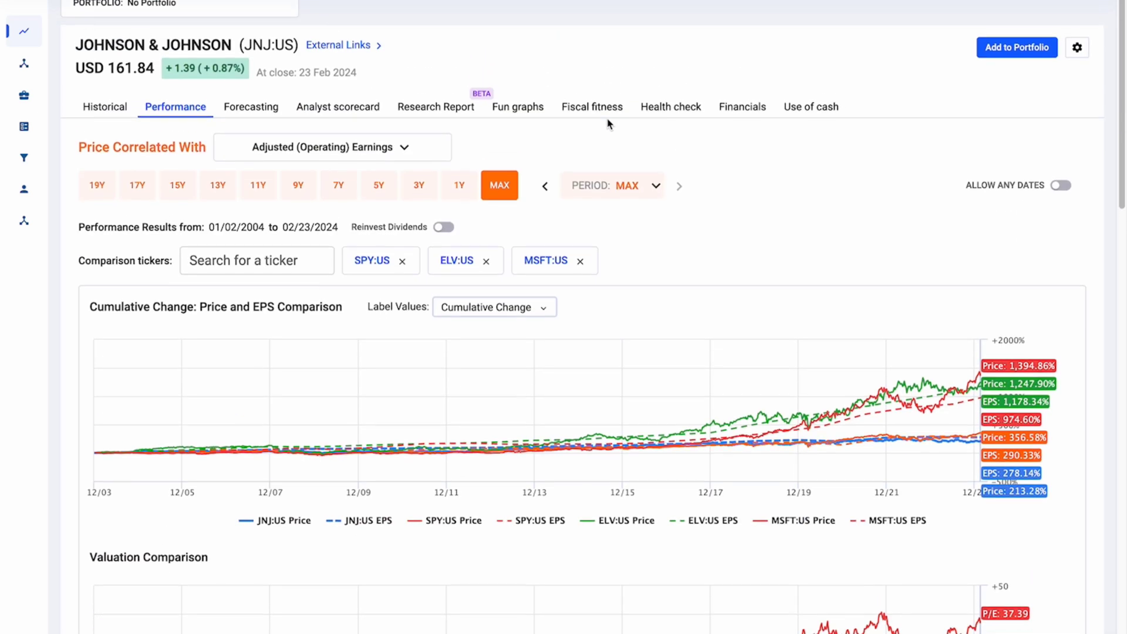
drag(240, 54, 297, 57)
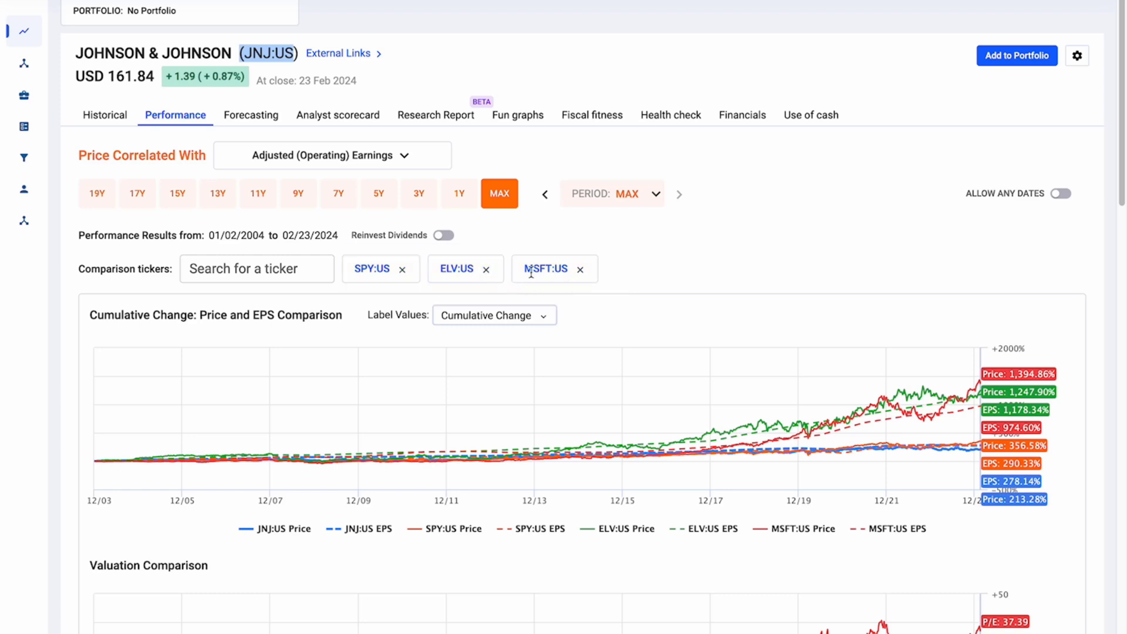
click(486, 269)
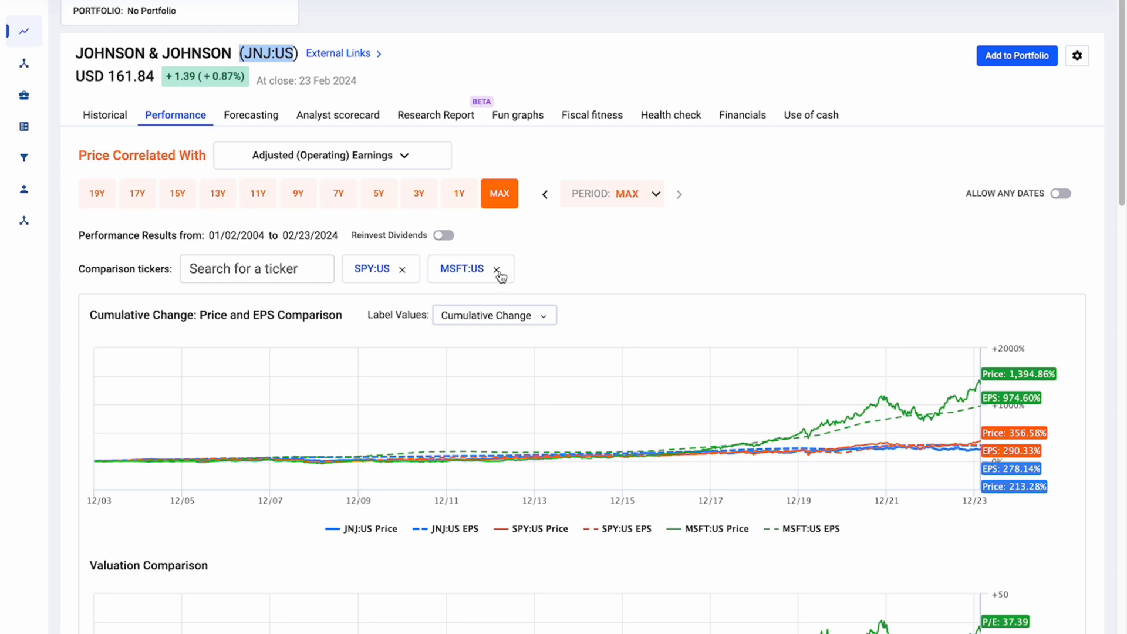
click(499, 271)
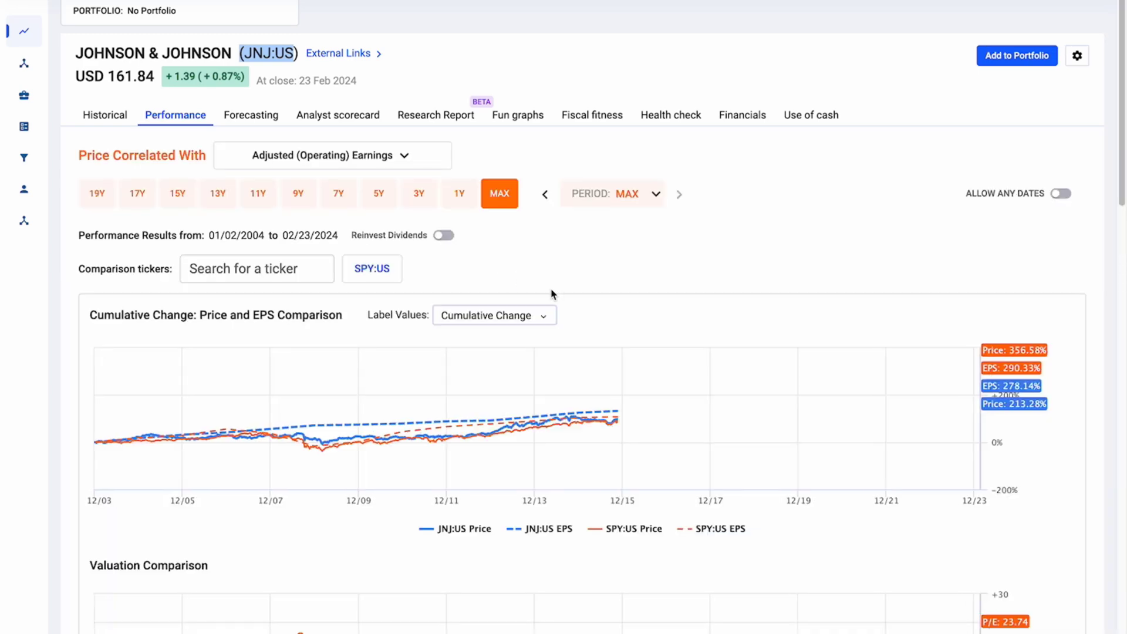
scroll(660, 377, down, 3)
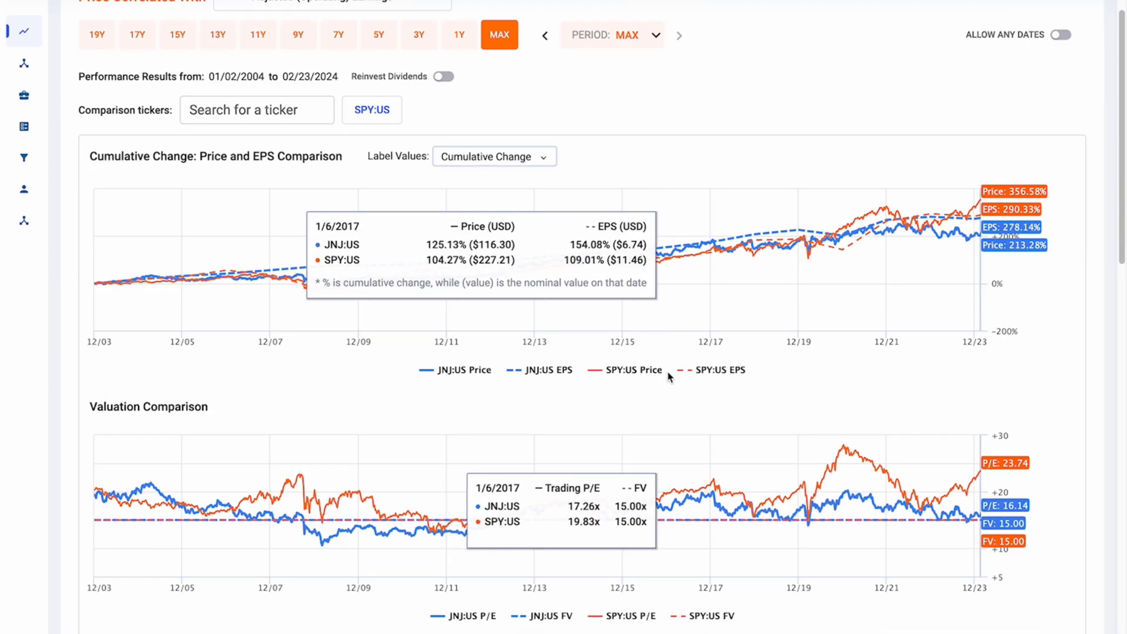
scroll(670, 379, up, 1)
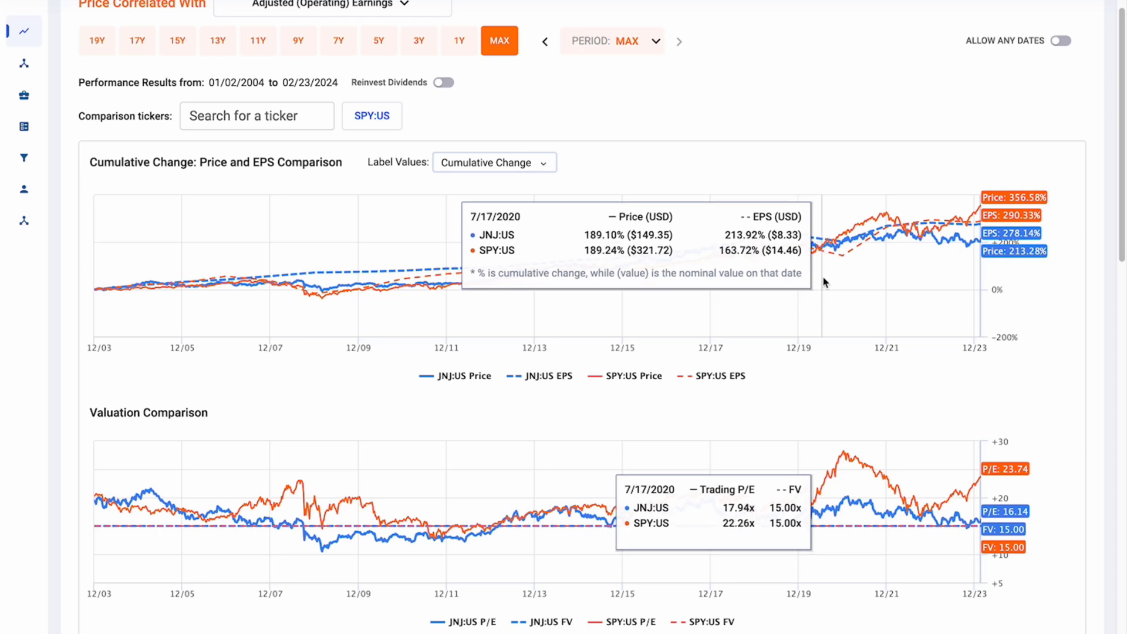
Highlight the cumulative change chart's title and label text, then clear the selection.
drag(91, 157, 287, 180)
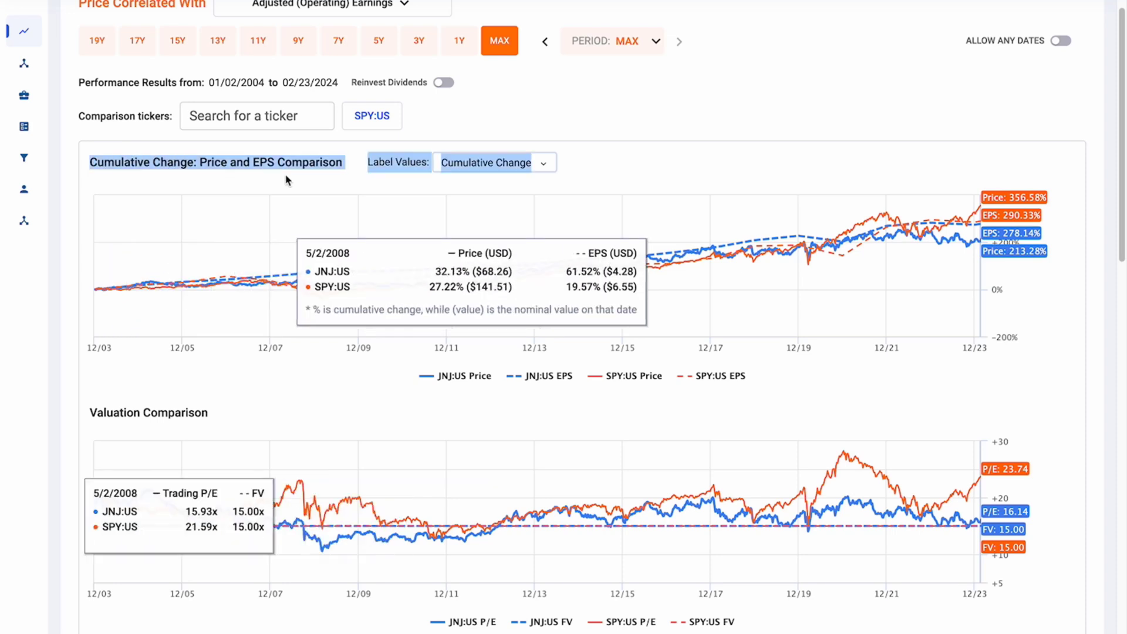
click(294, 182)
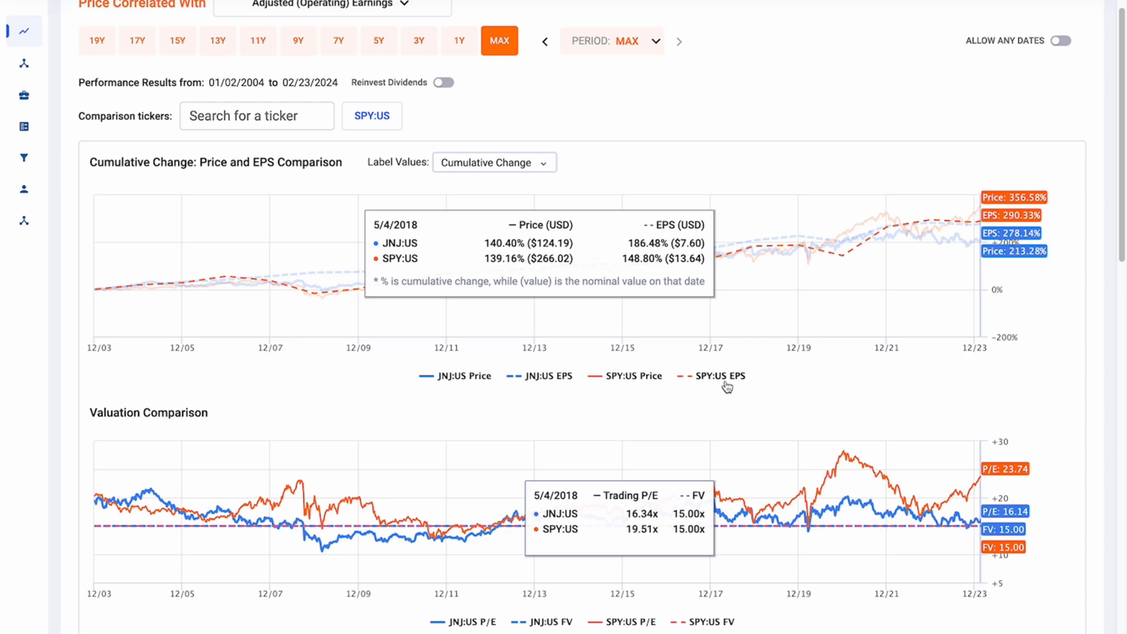
scroll(587, 410, up, 3)
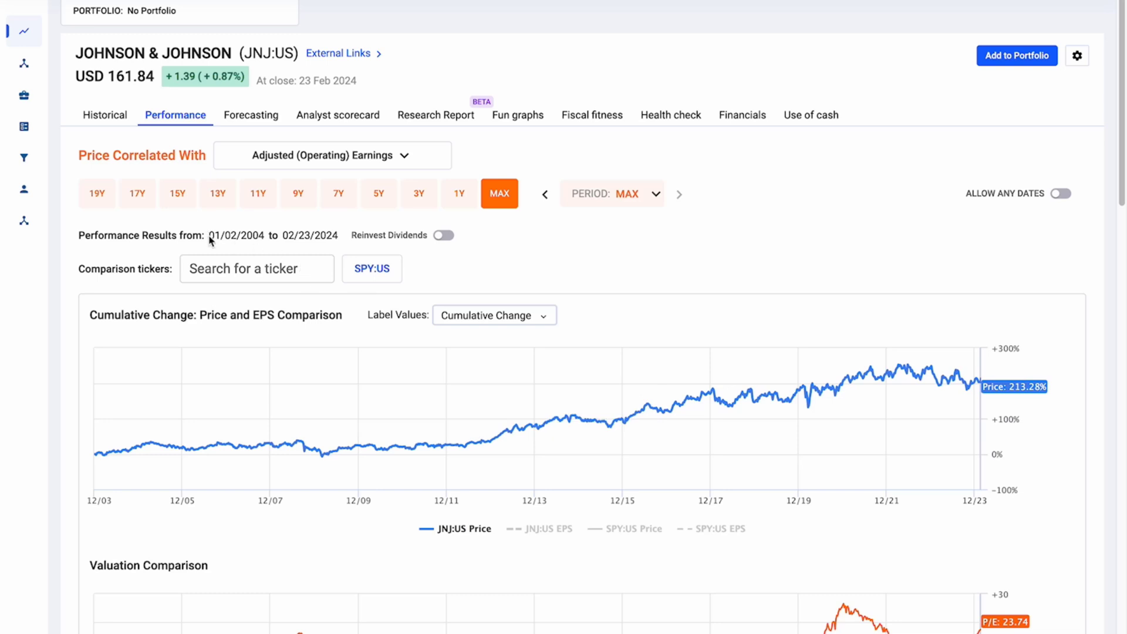
Turn the JNJ:US EPS, SPY:US Price and SPY:US EPS lines back on in the legend.
drag(209, 235, 315, 235)
click(333, 238)
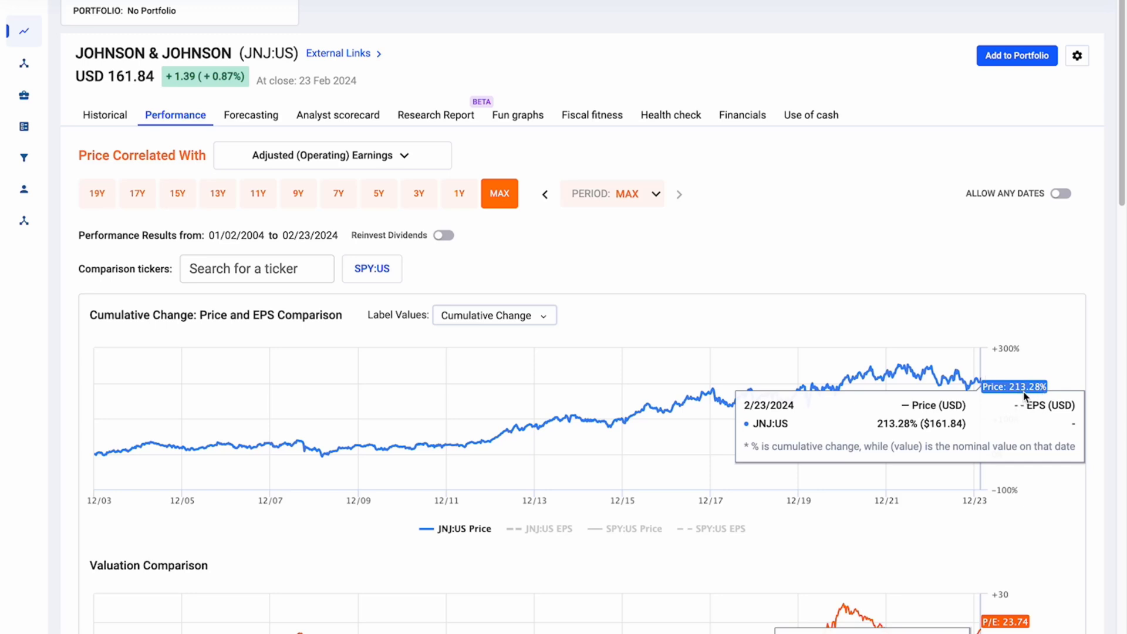
scroll(507, 410, down, 1)
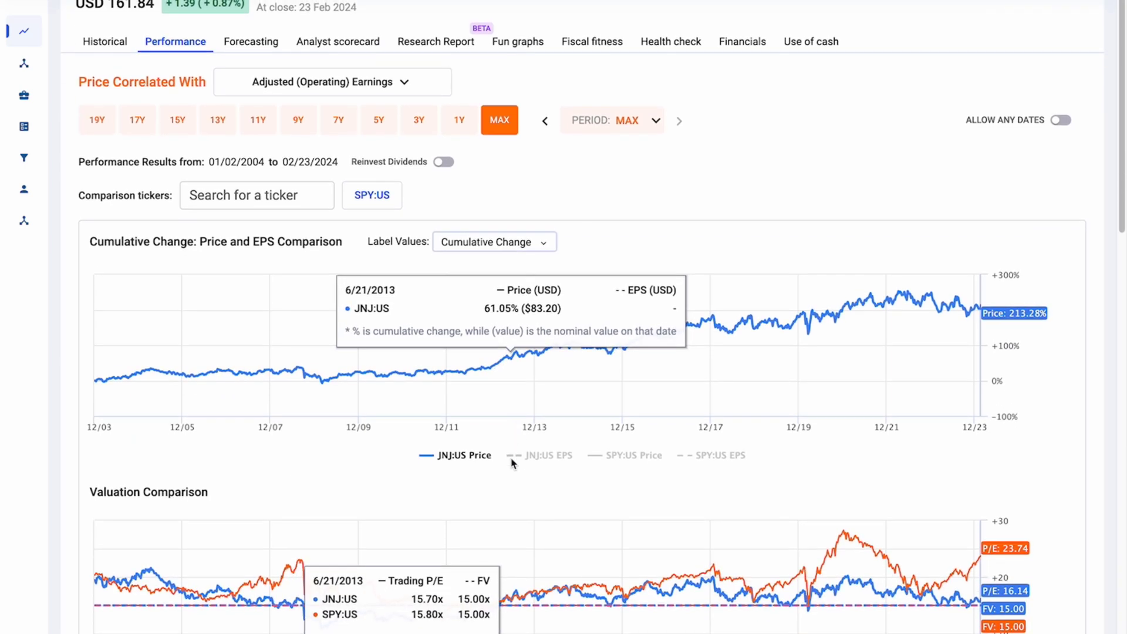
click(519, 452)
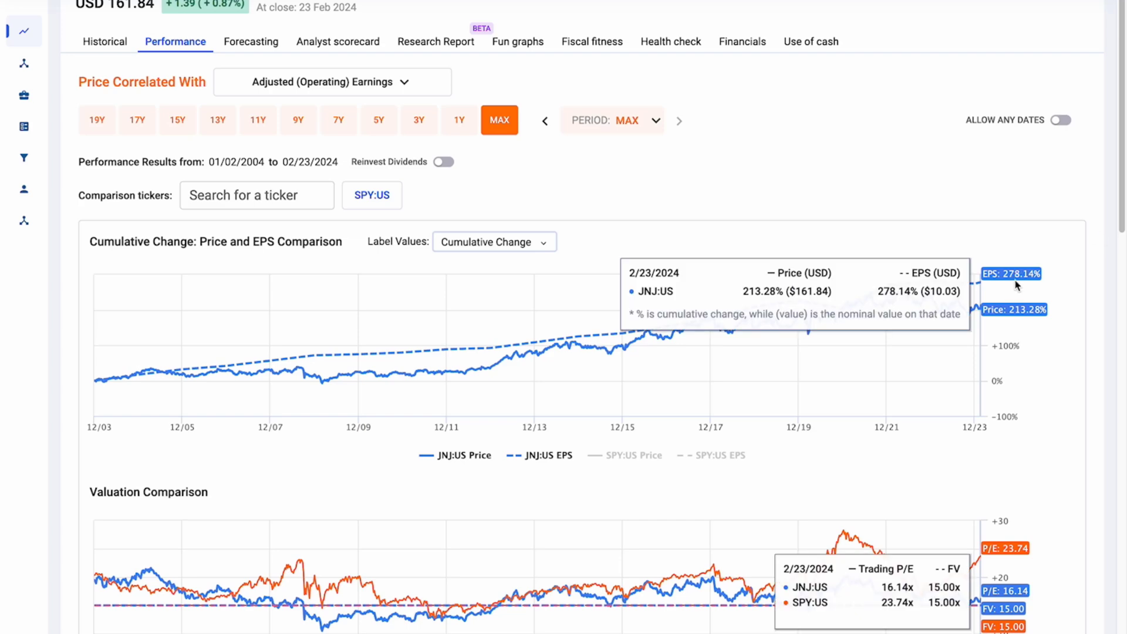
click(626, 456)
click(718, 456)
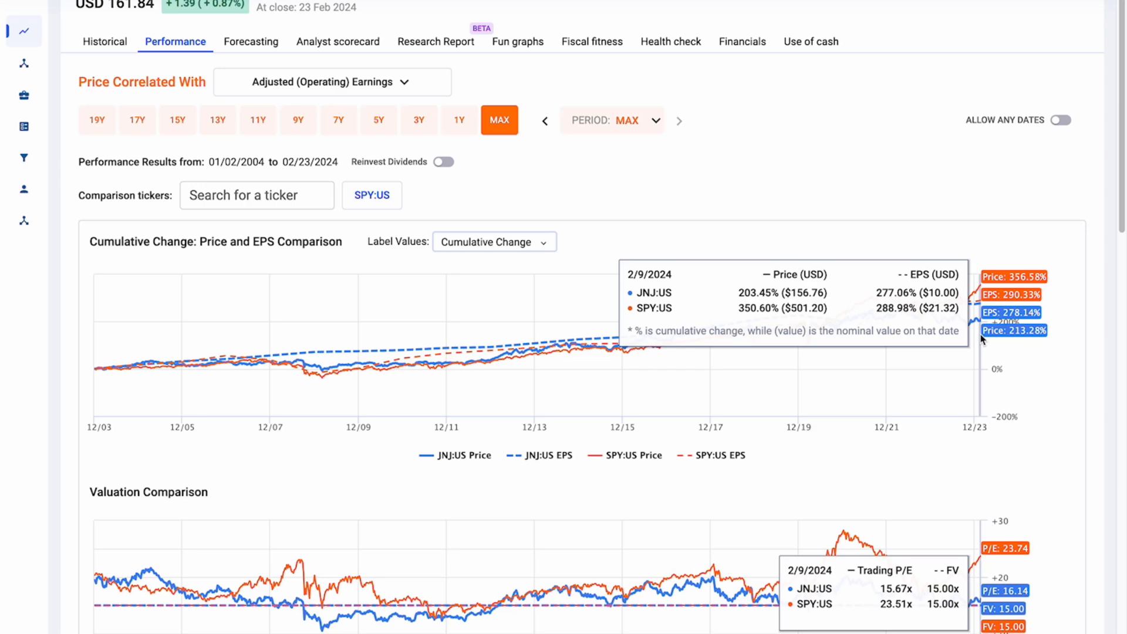
scroll(971, 335, down, 1)
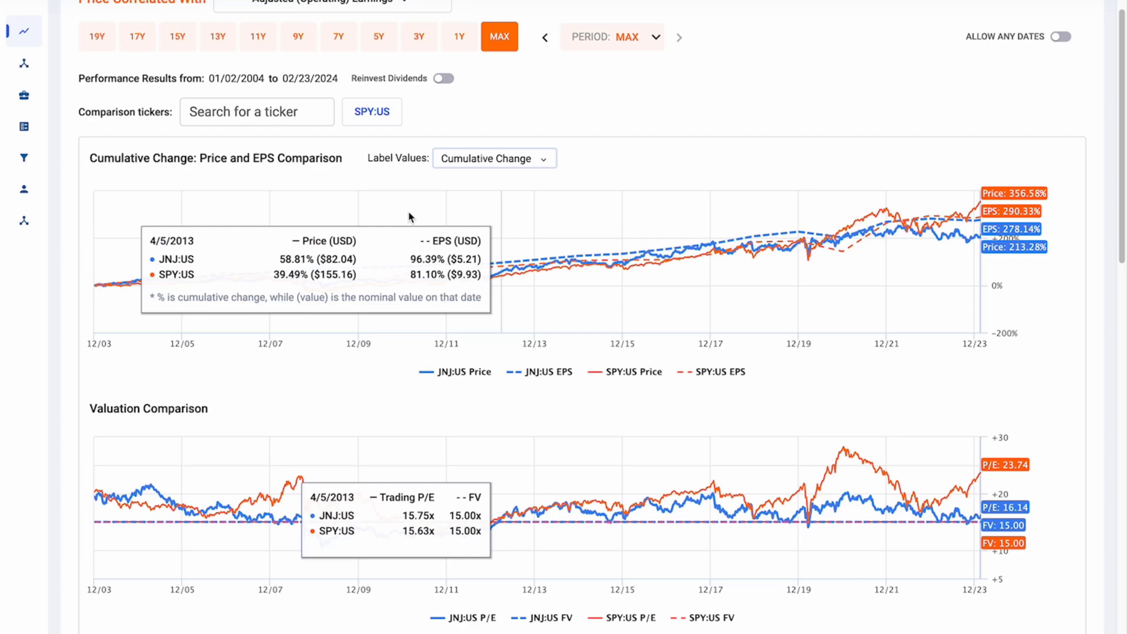
scroll(409, 218, up, 3)
click(107, 117)
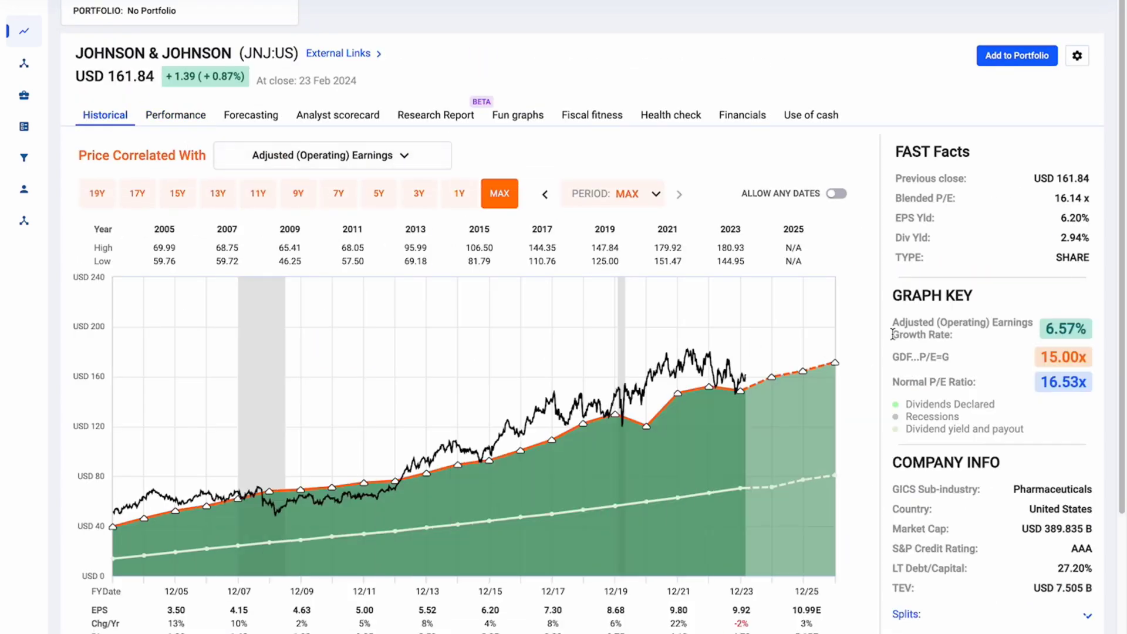
drag(1048, 357, 1108, 362)
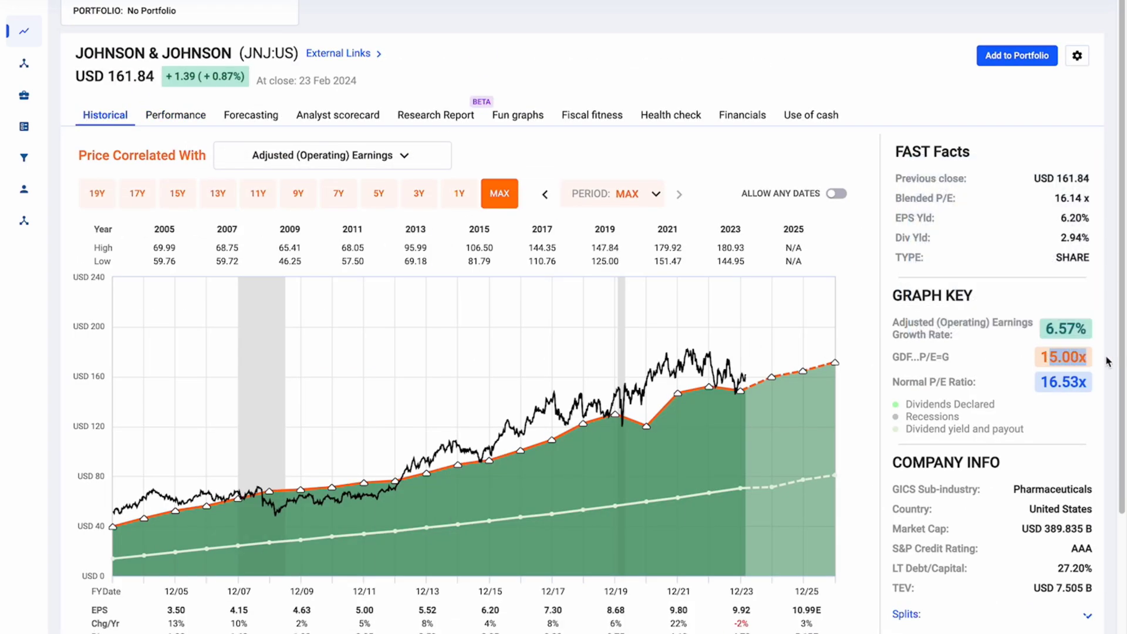
click(1107, 362)
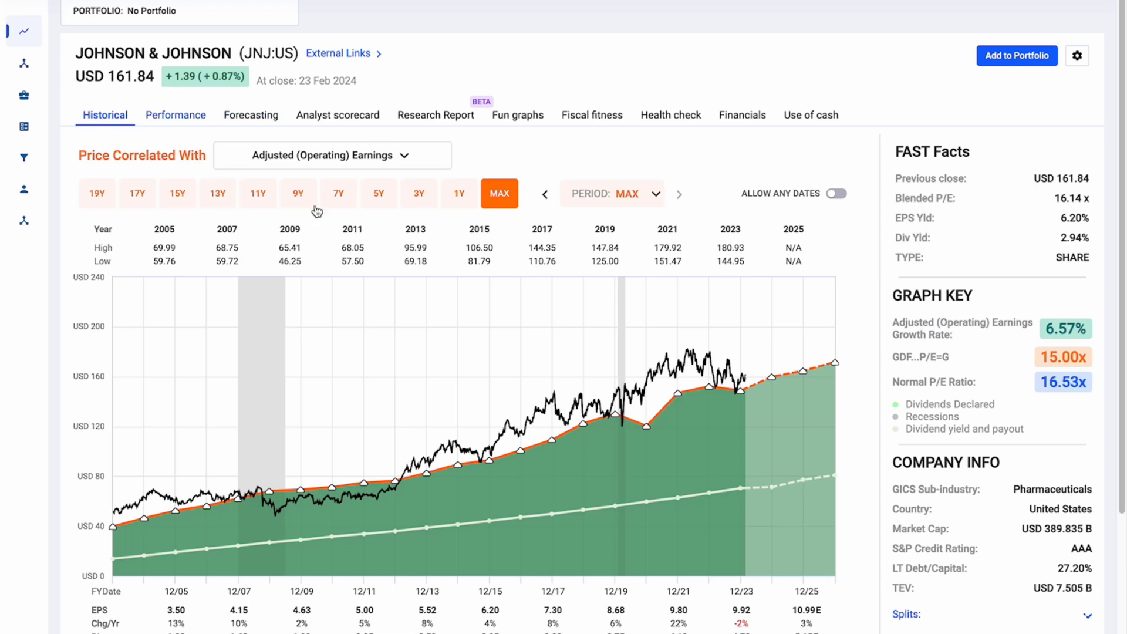
click(176, 115)
scroll(528, 403, down, 3)
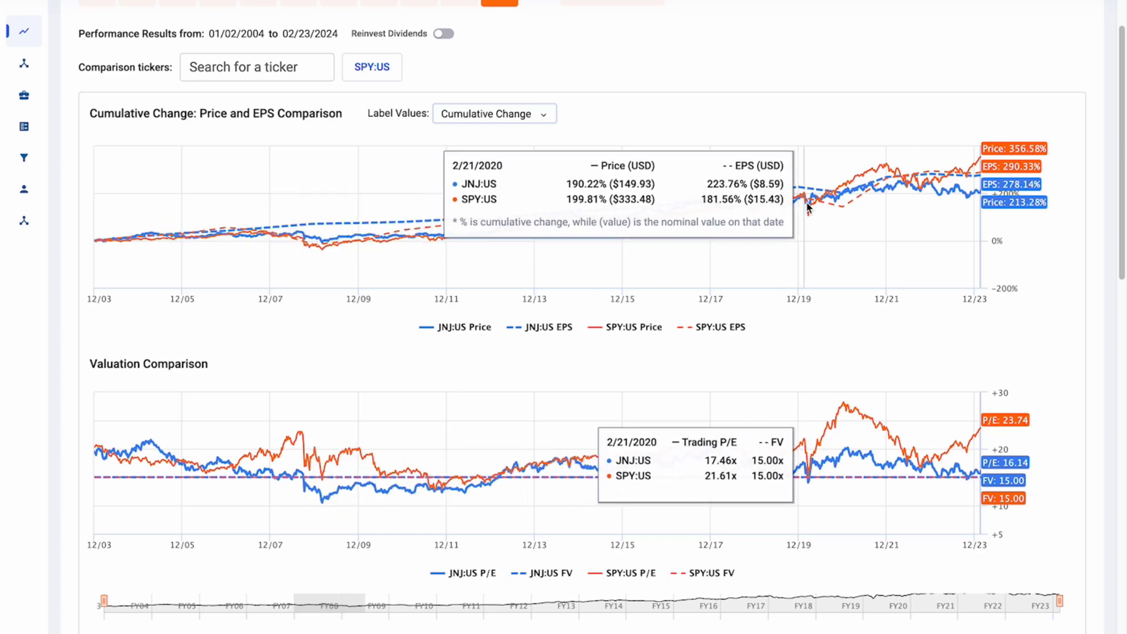
Limit the JNJ versus SPY performance comparison to the 11Y period starting 01/01/2016.
scroll(282, 118, up, 1)
click(257, 70)
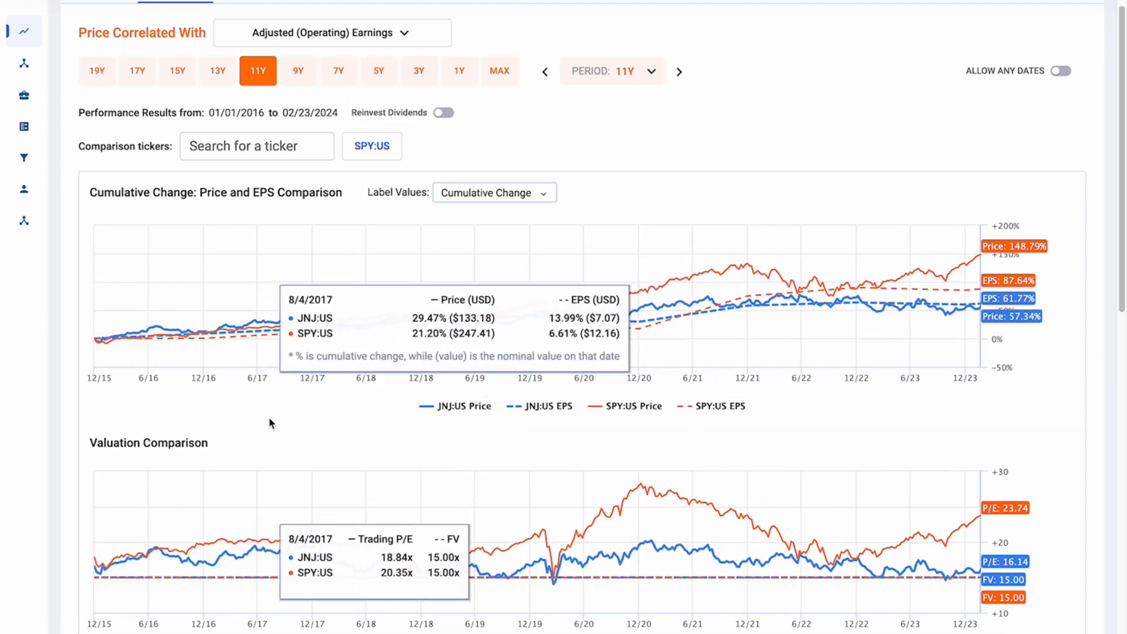
scroll(267, 423, down, 1)
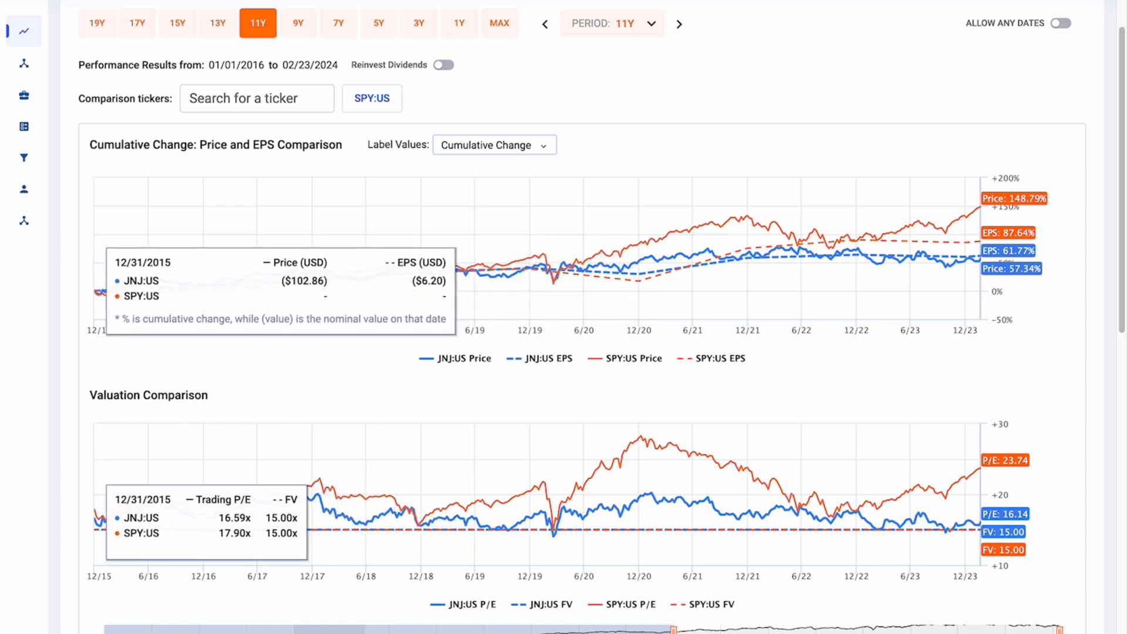
Search for csco and open the Cisco Systems page.
scroll(415, 347, up, 3)
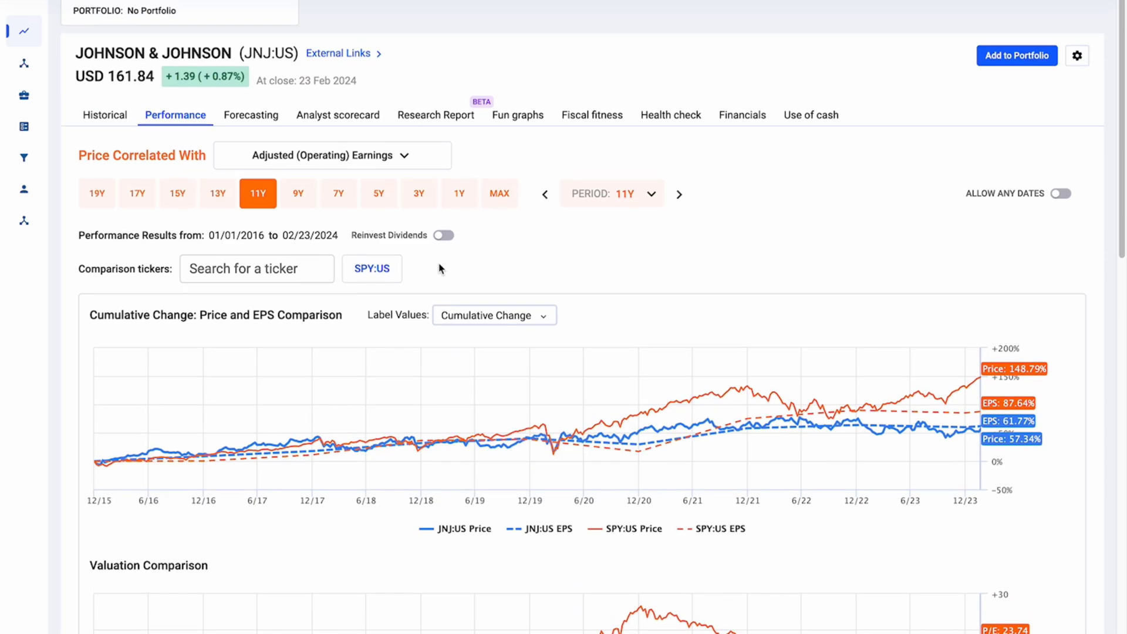
key(slash)
text(csco)
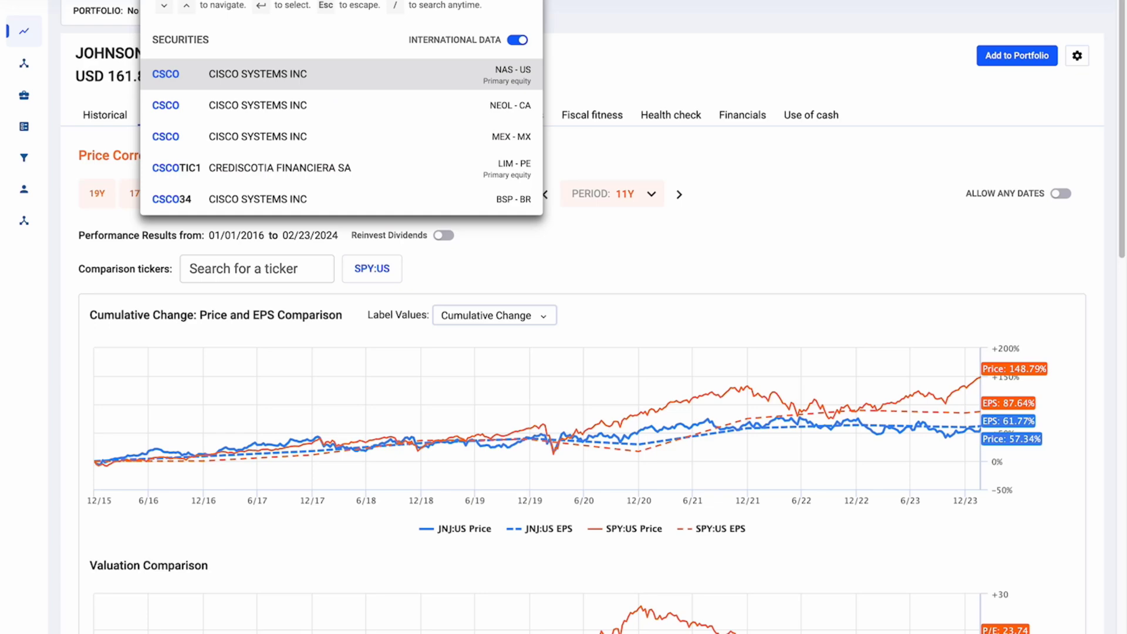
key(Return)
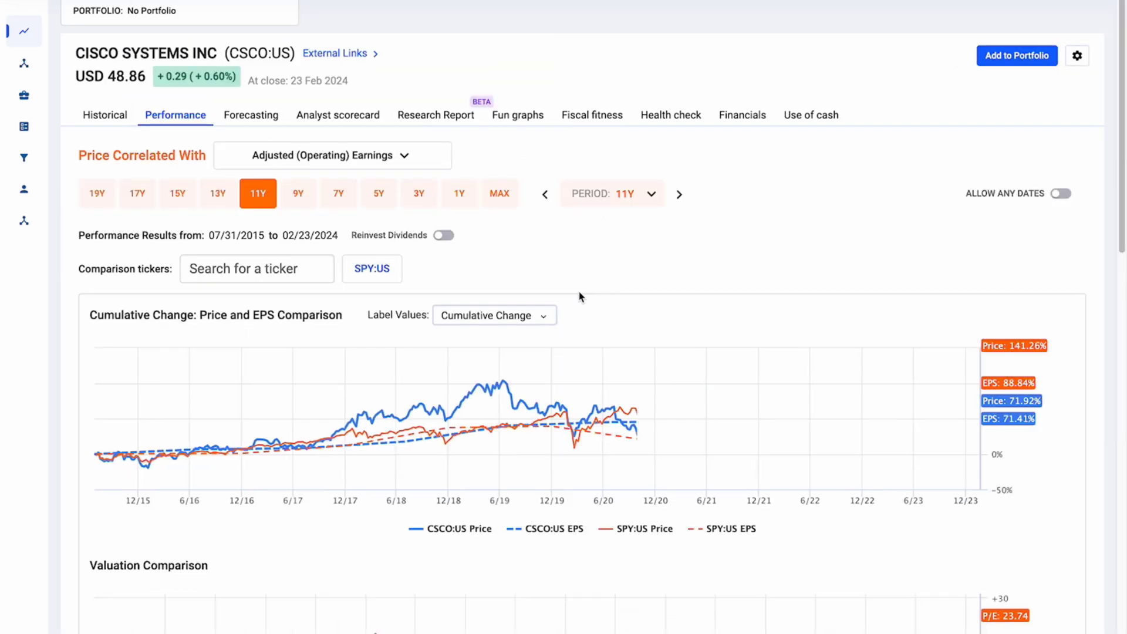
Set Cisco's performance comparison with SPY to the MAX period from 08/01/2003.
scroll(581, 296, down, 3)
scroll(584, 296, up, 1)
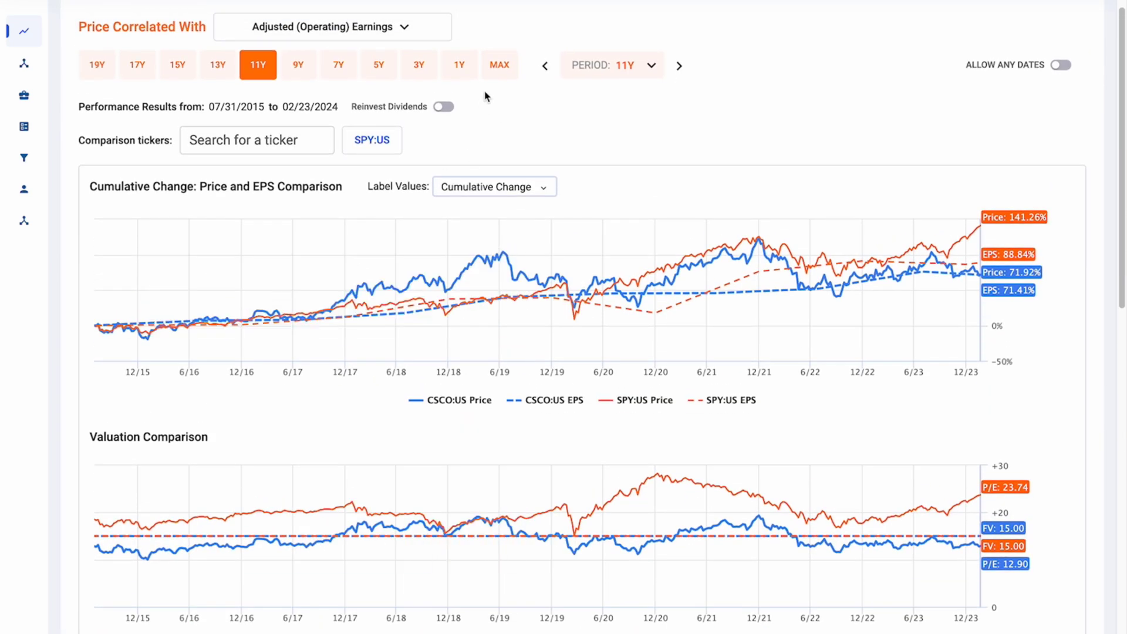
click(498, 65)
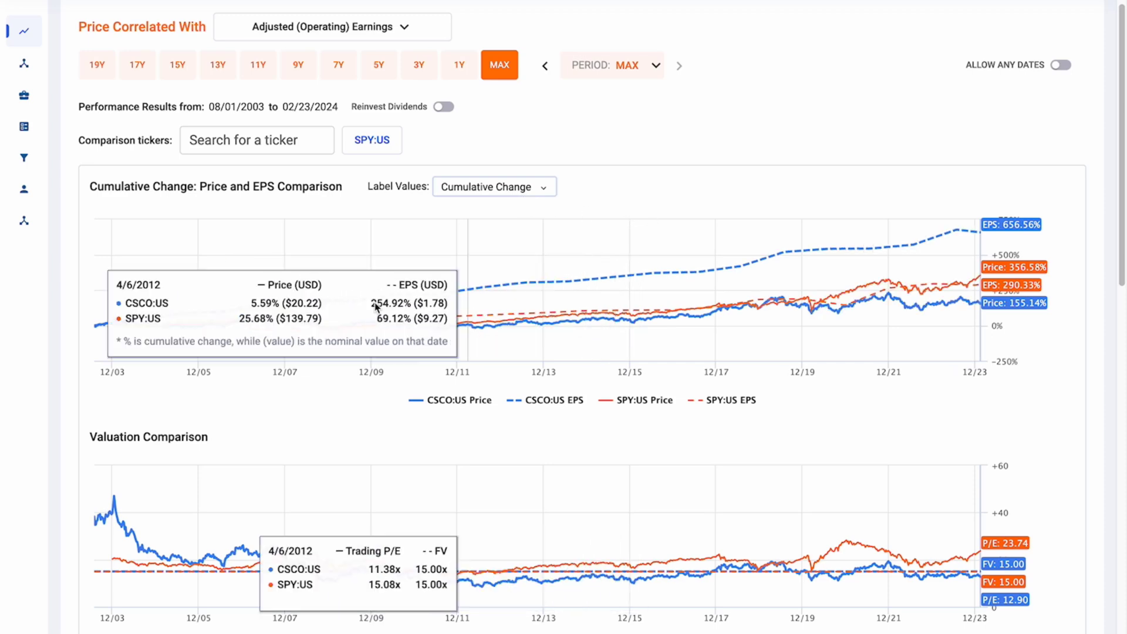
scroll(425, 386, down, 1)
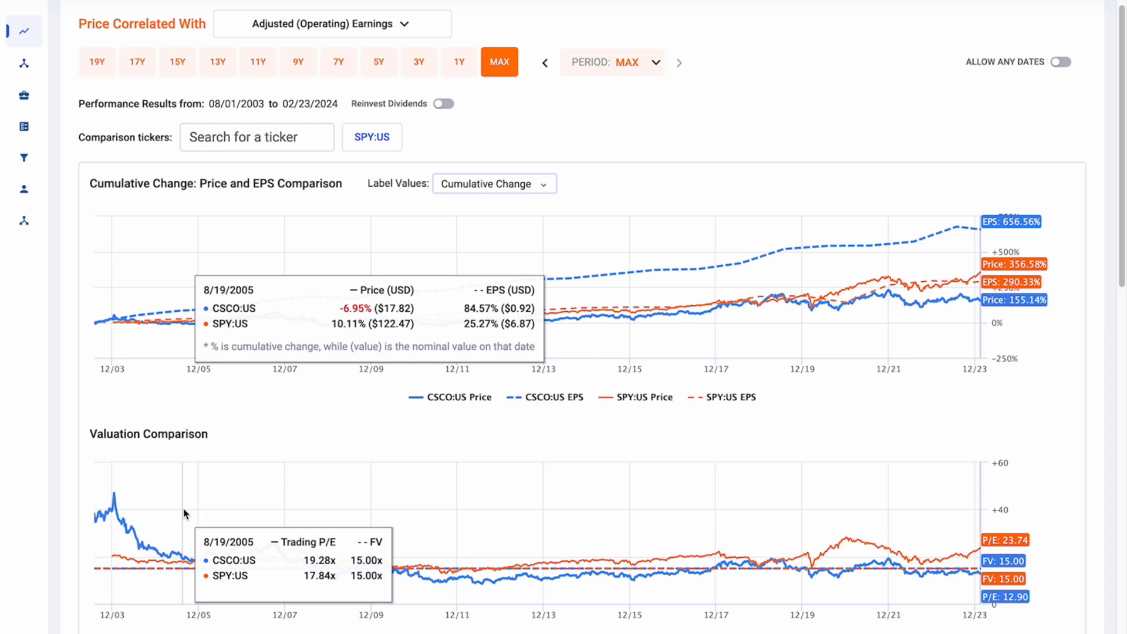
scroll(147, 511, down, 1)
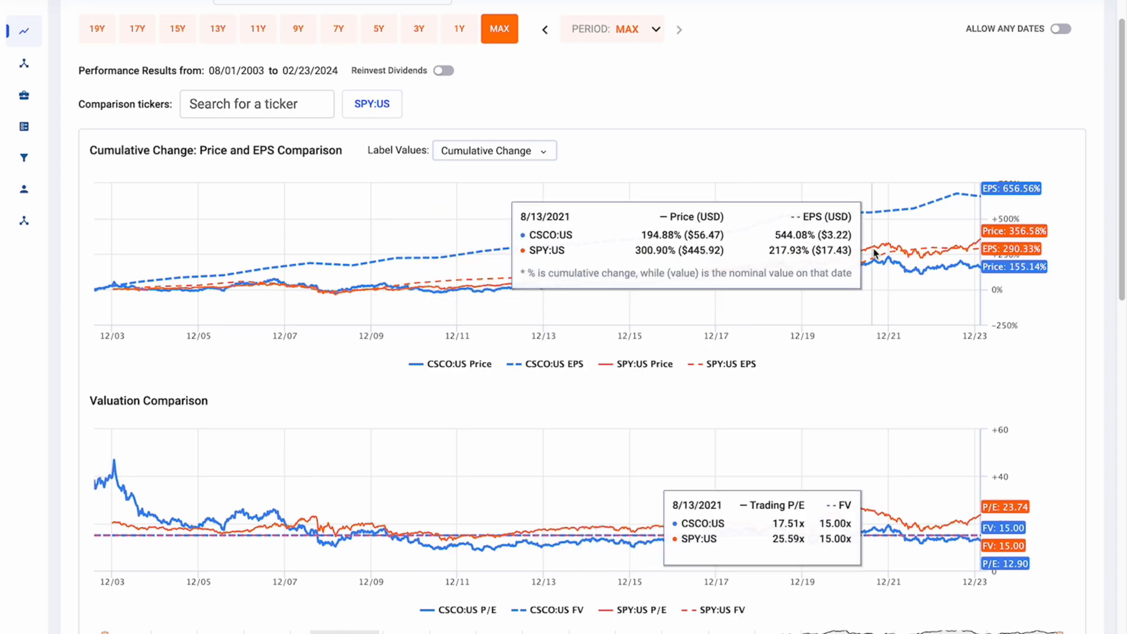
scroll(878, 253, up, 1)
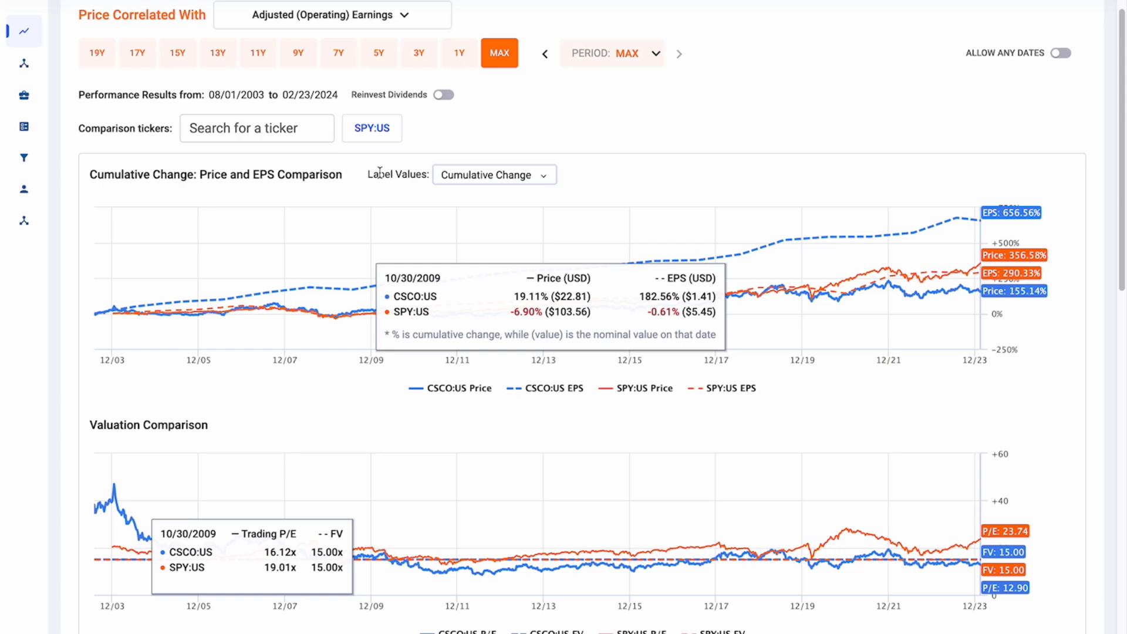
scroll(473, 188, up, 1)
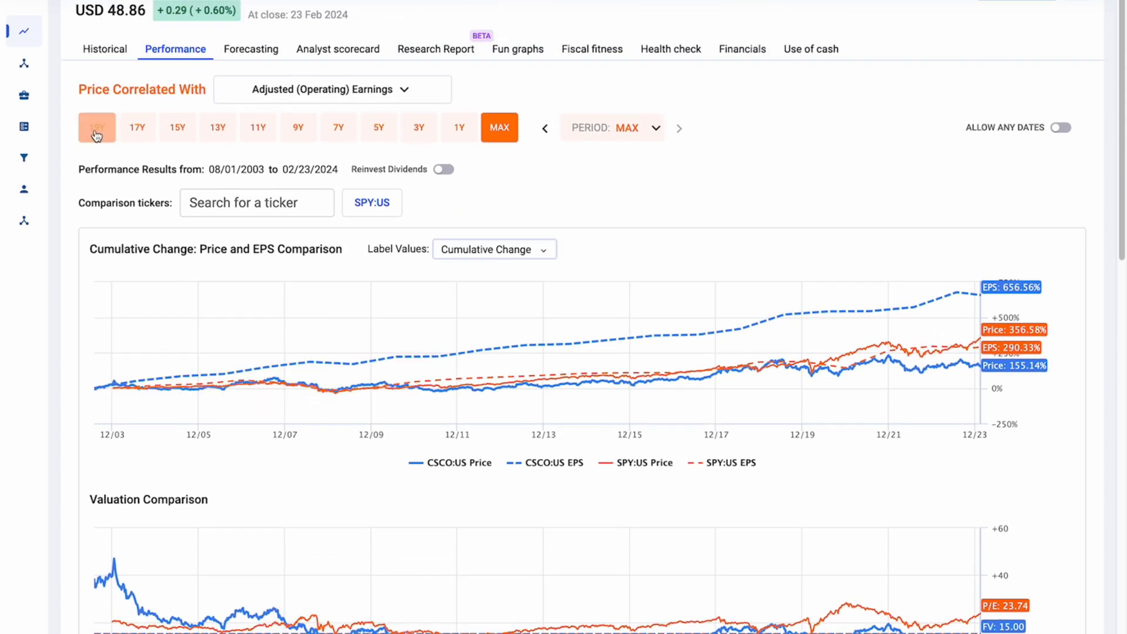
Open Cisco's Historical chart and narrow the range slider to 15 years starting FY12.
click(106, 51)
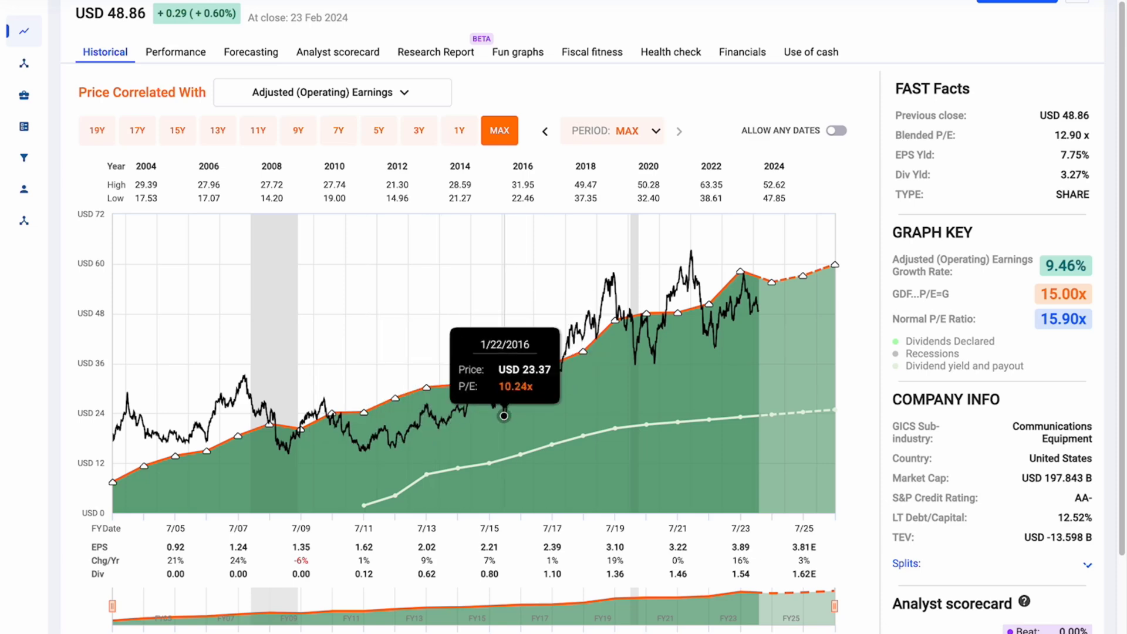
scroll(528, 376, down, 2)
drag(111, 486, 363, 485)
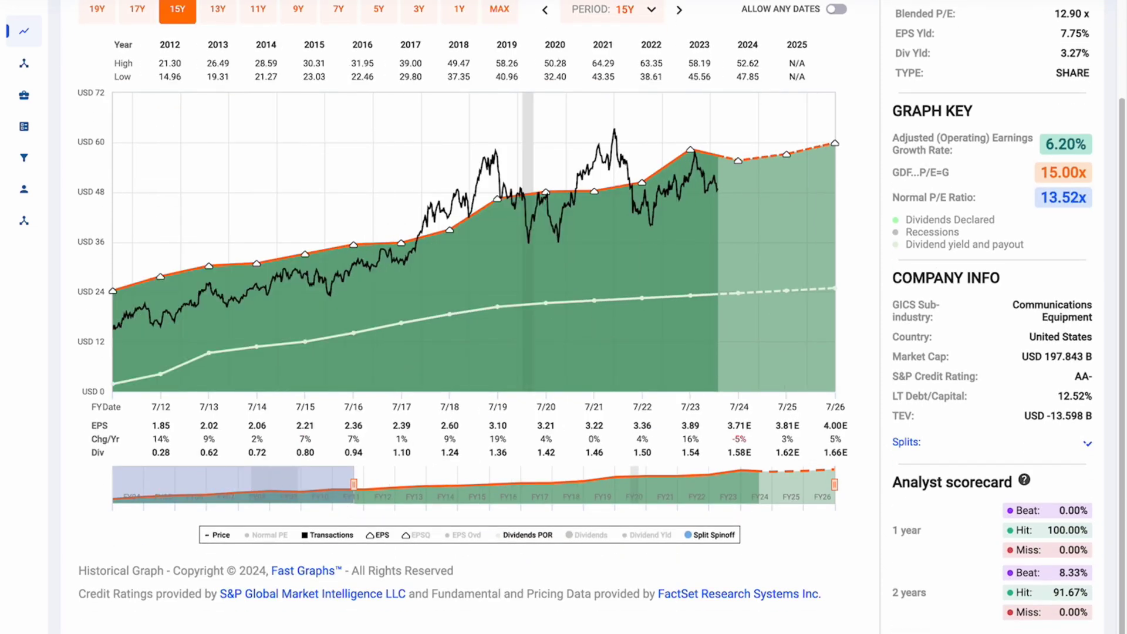
scroll(267, 283, up, 3)
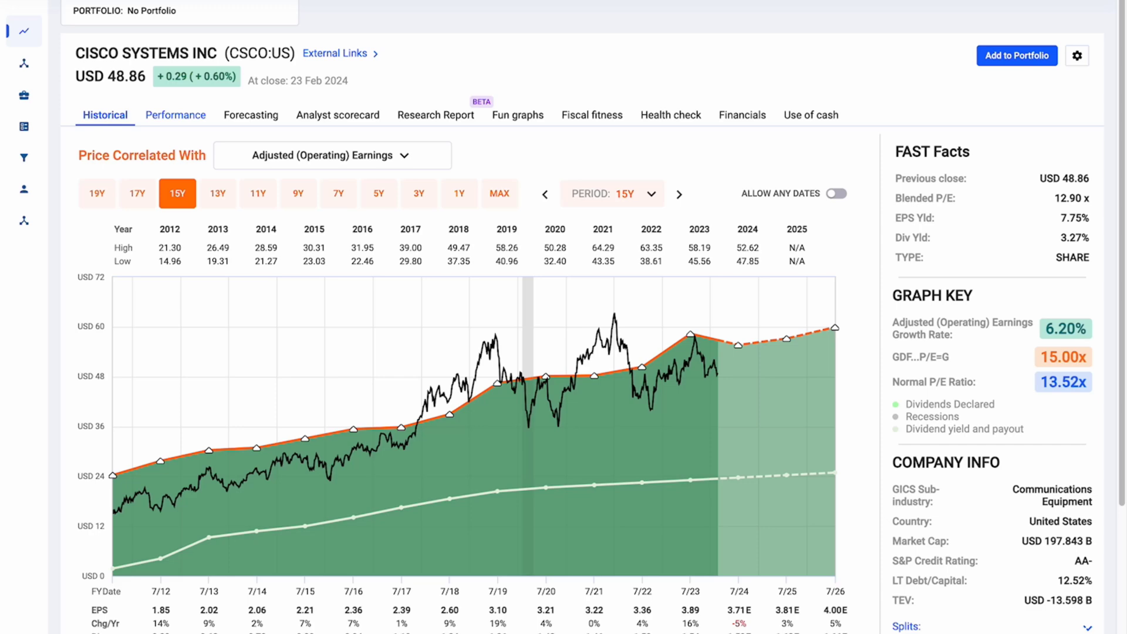
Return to Cisco's Performance tab and review the Cumulative Change and Valuation Comparison charts.
click(167, 116)
scroll(256, 314, down, 2)
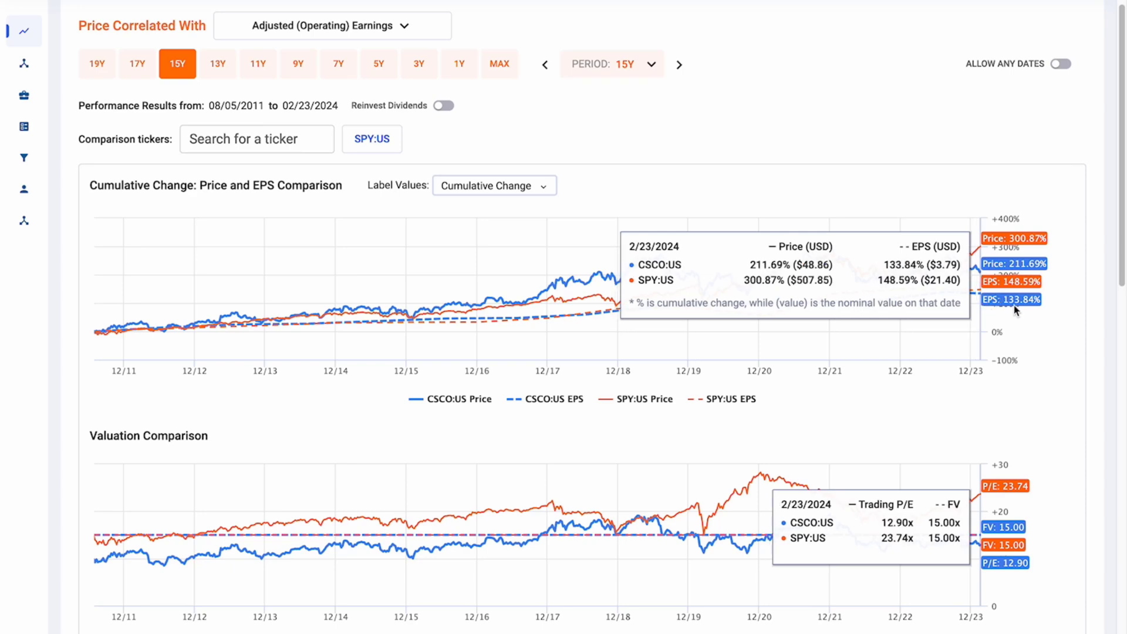
scroll(256, 369, down, 2)
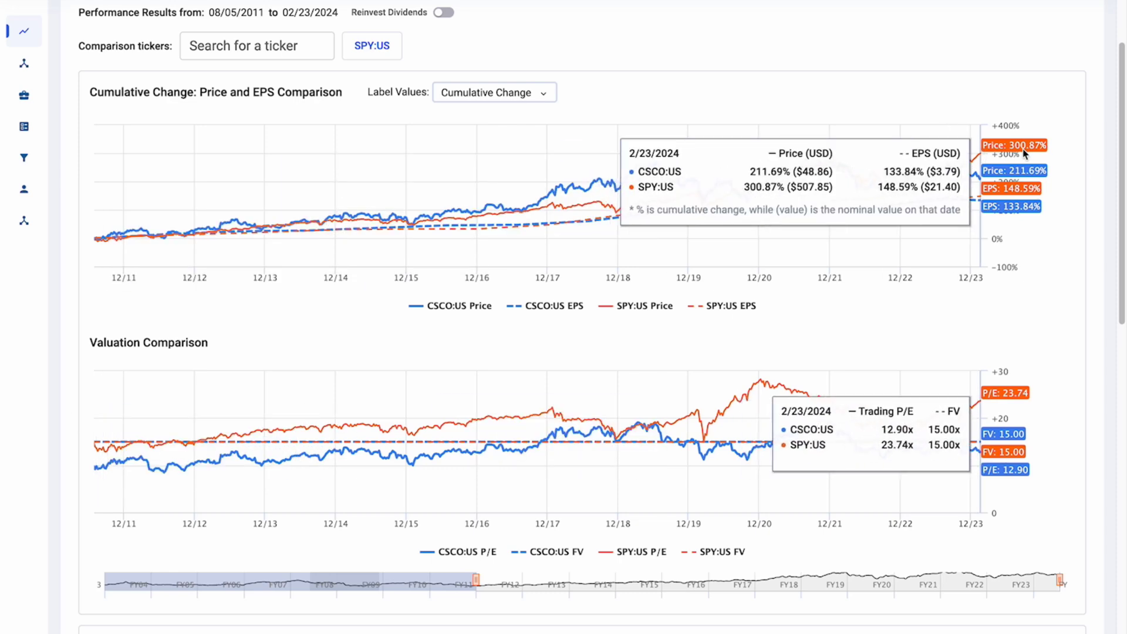
mouse_move(107, 438)
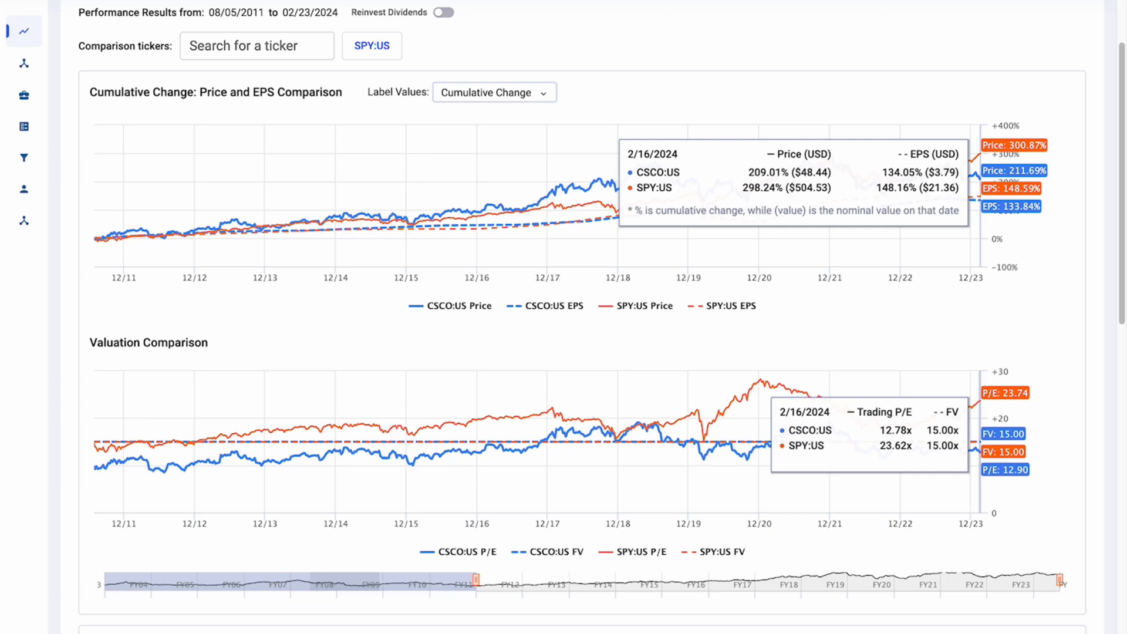
scroll(497, 170, up, 2)
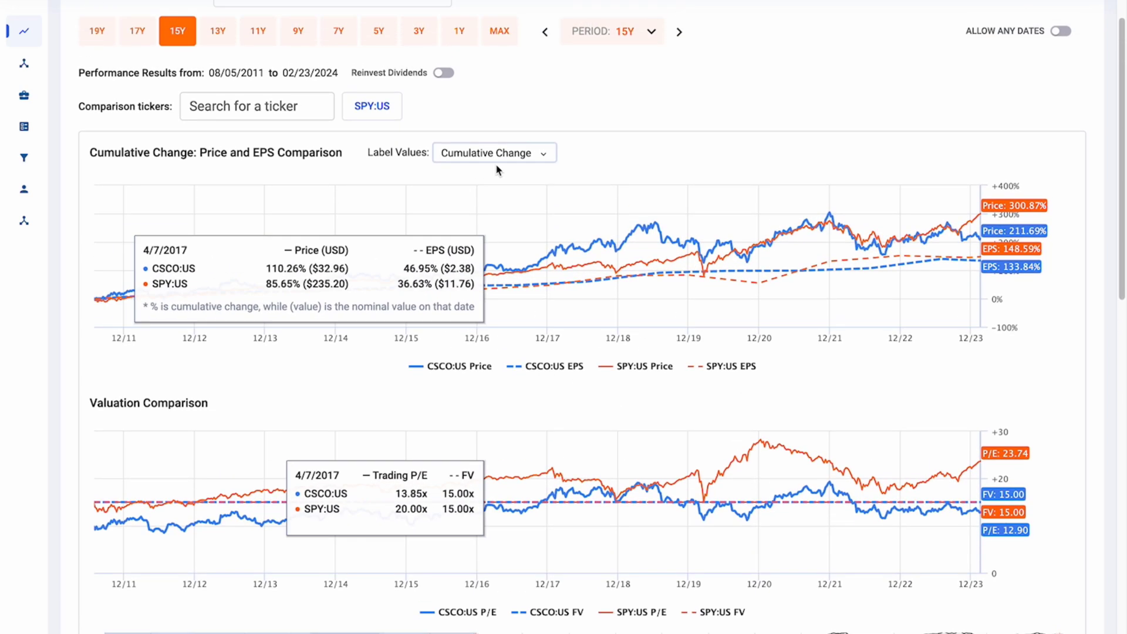
Add META:US as a comparison ticker, then open and close the graph Settings dialog.
click(289, 108)
text(m)
click(390, 231)
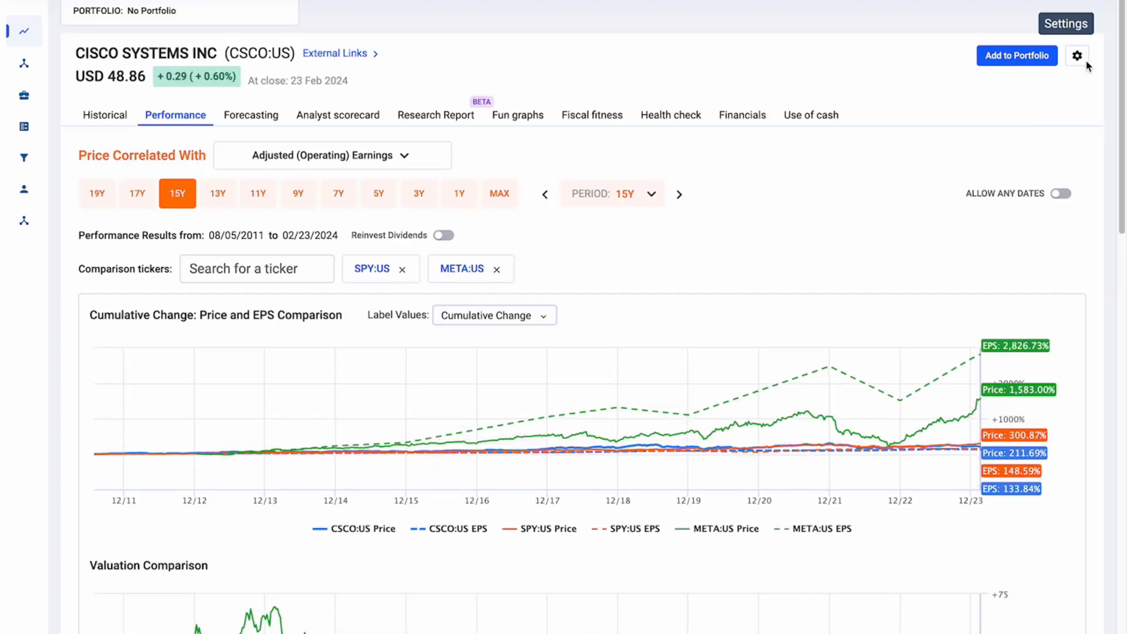
click(1079, 56)
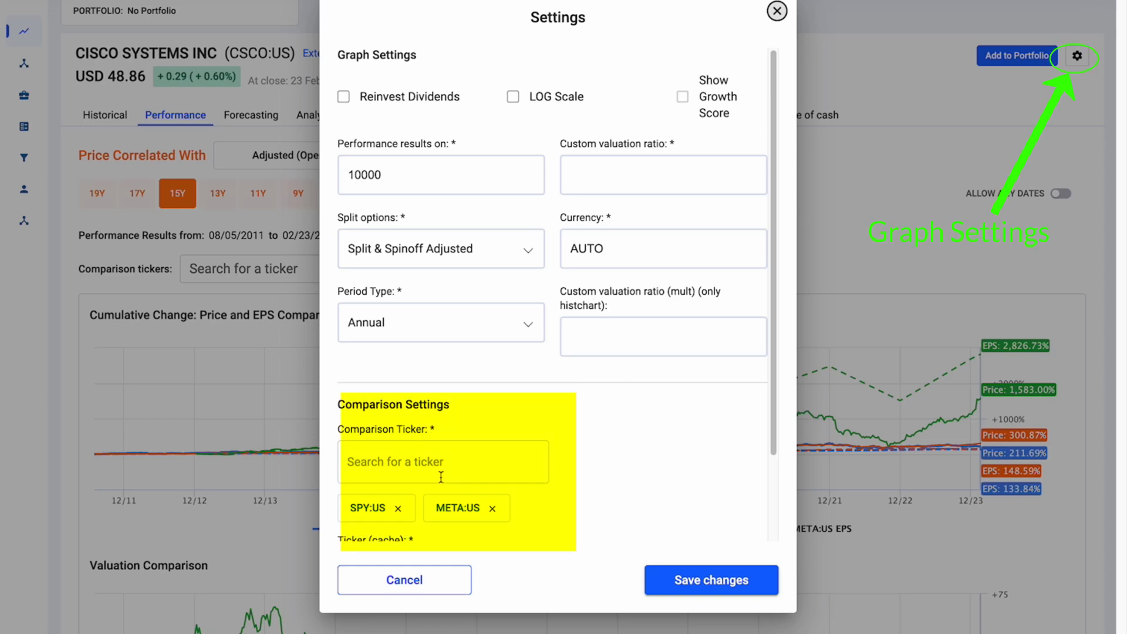
click(879, 312)
Open a saved portfolio from My Portfolios and preview its AAPL:US details.
mouse_move(36, 104)
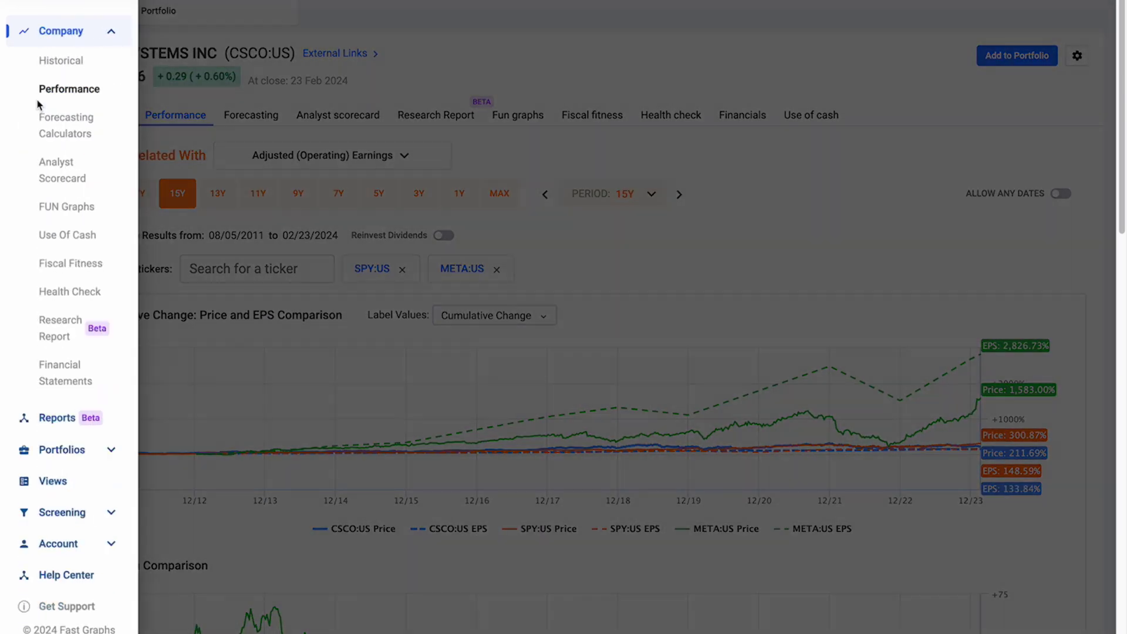
click(76, 459)
click(61, 94)
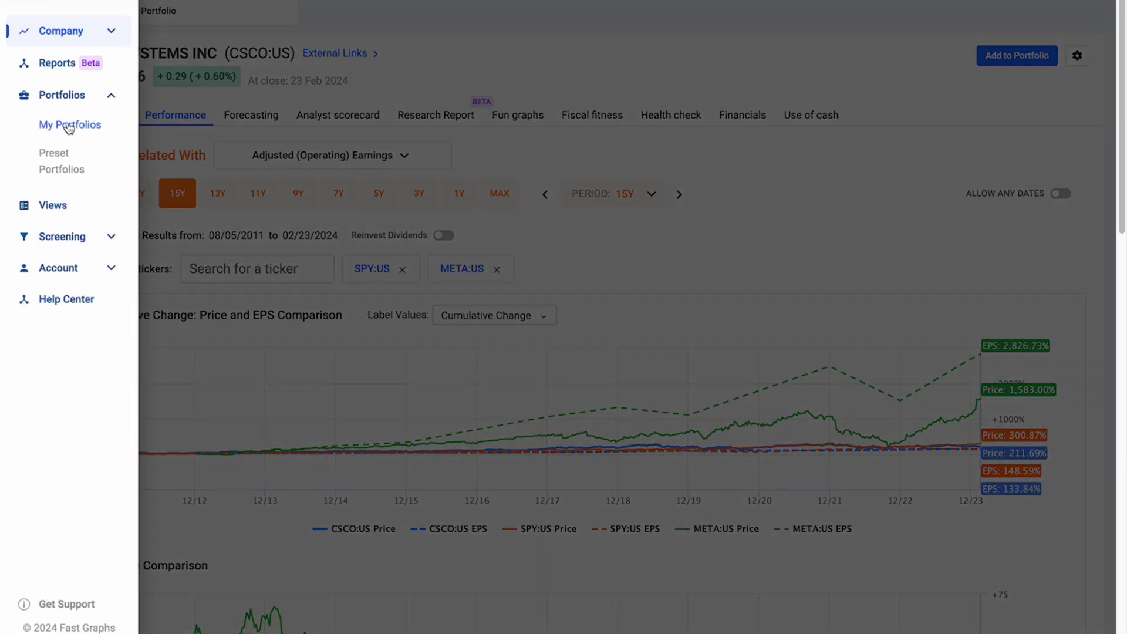
click(65, 123)
click(120, 182)
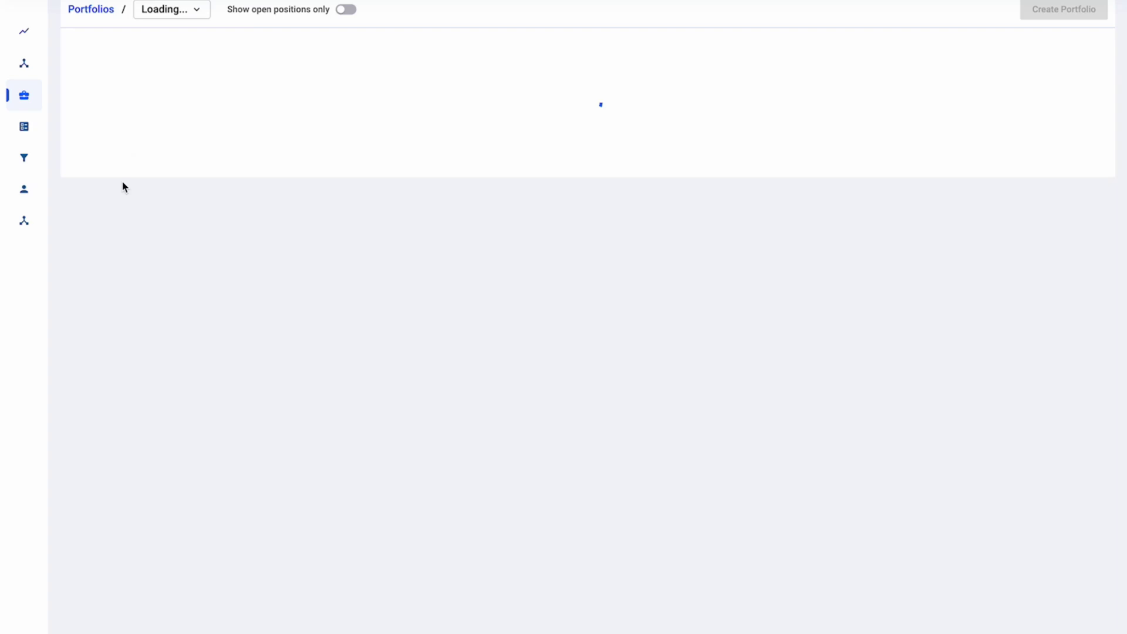
click(141, 217)
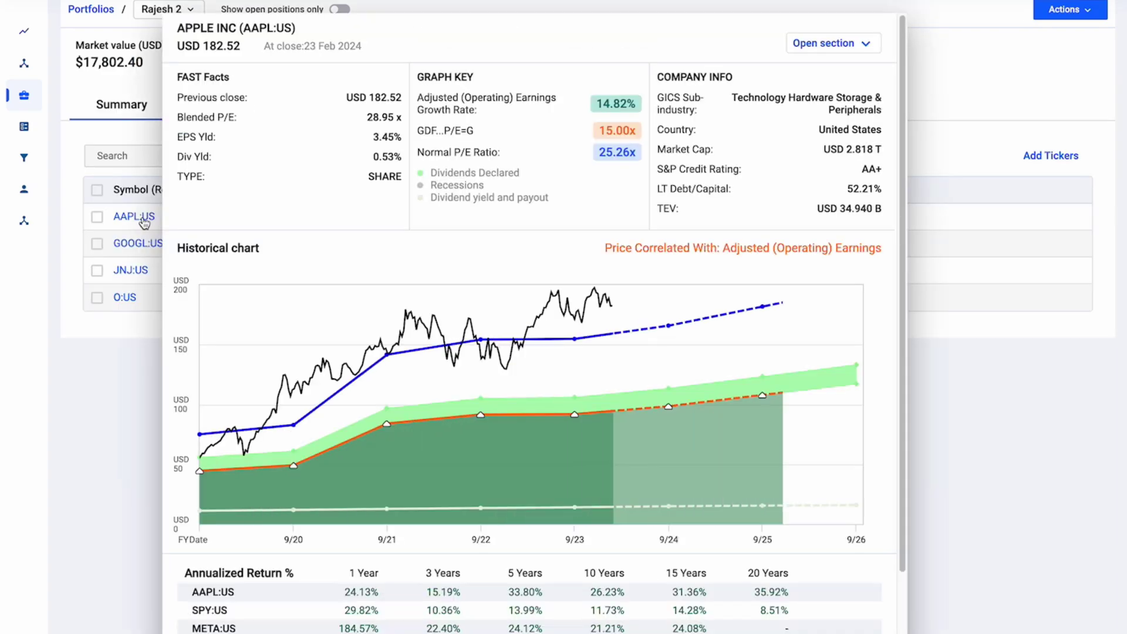
Review Apple's annualized return rows, close the preview, and show Cisco's historical chart over MAX.
scroll(315, 479, down, 2)
drag(188, 509, 765, 551)
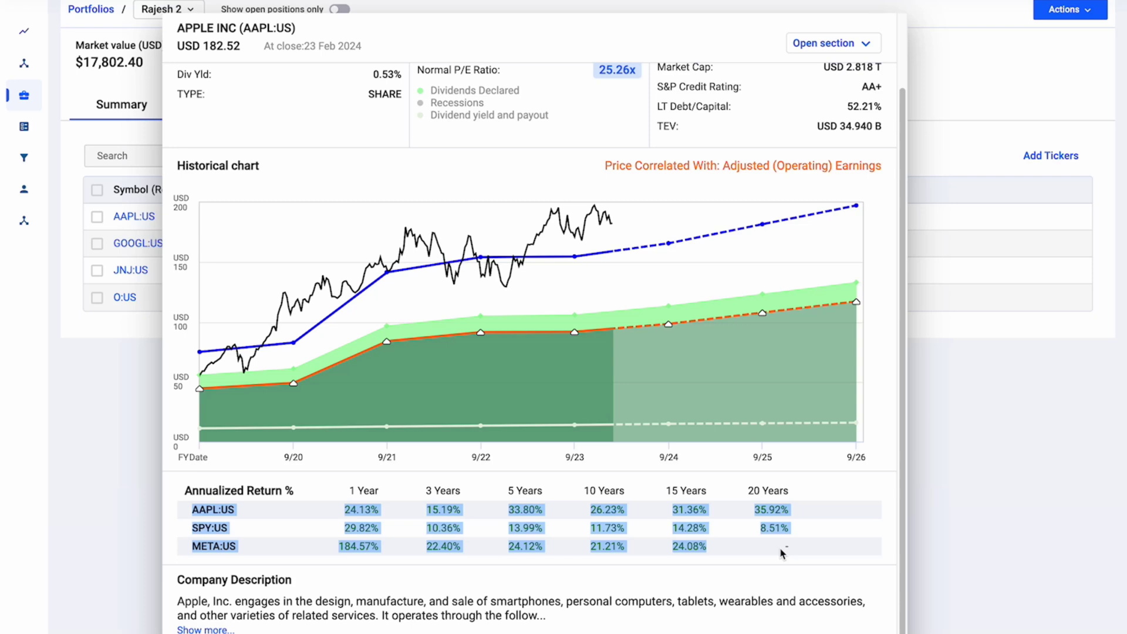
click(782, 553)
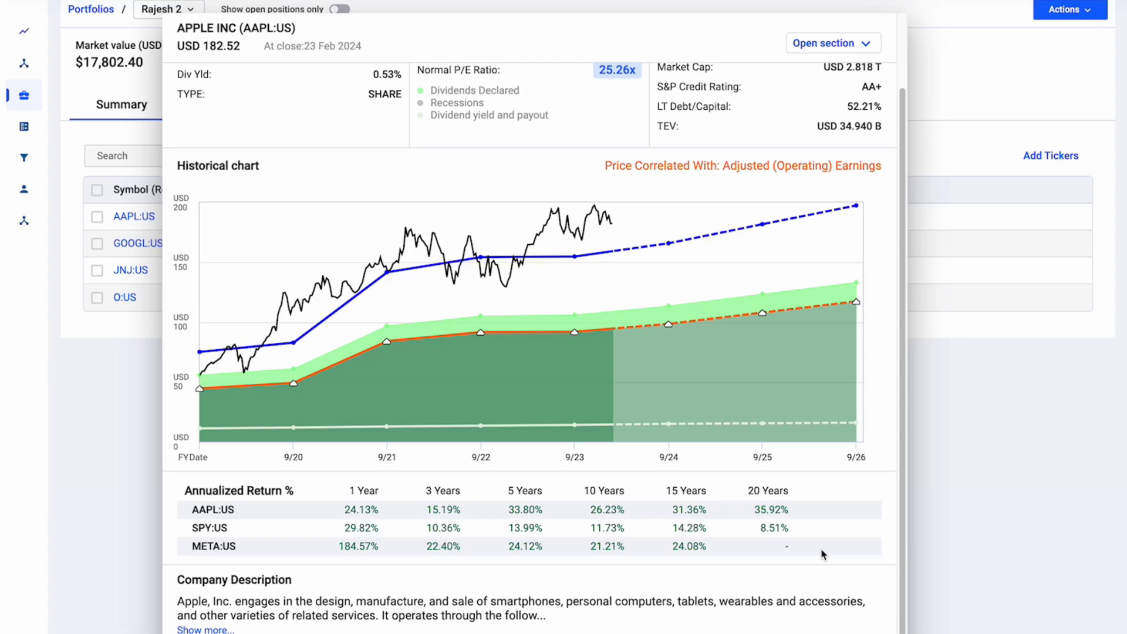
click(108, 456)
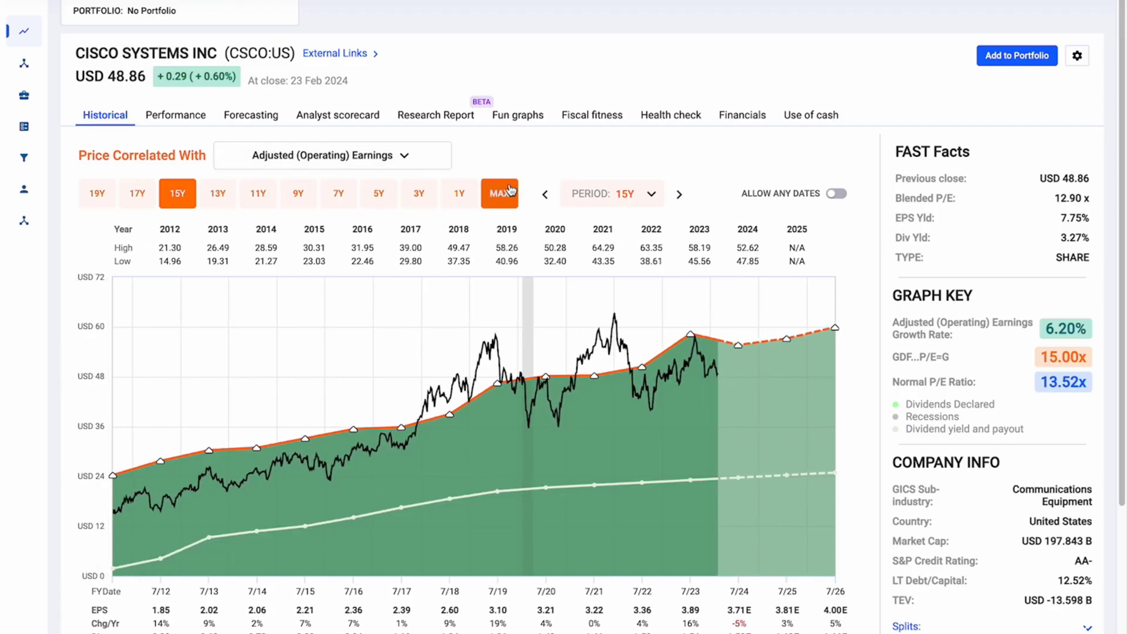
click(510, 190)
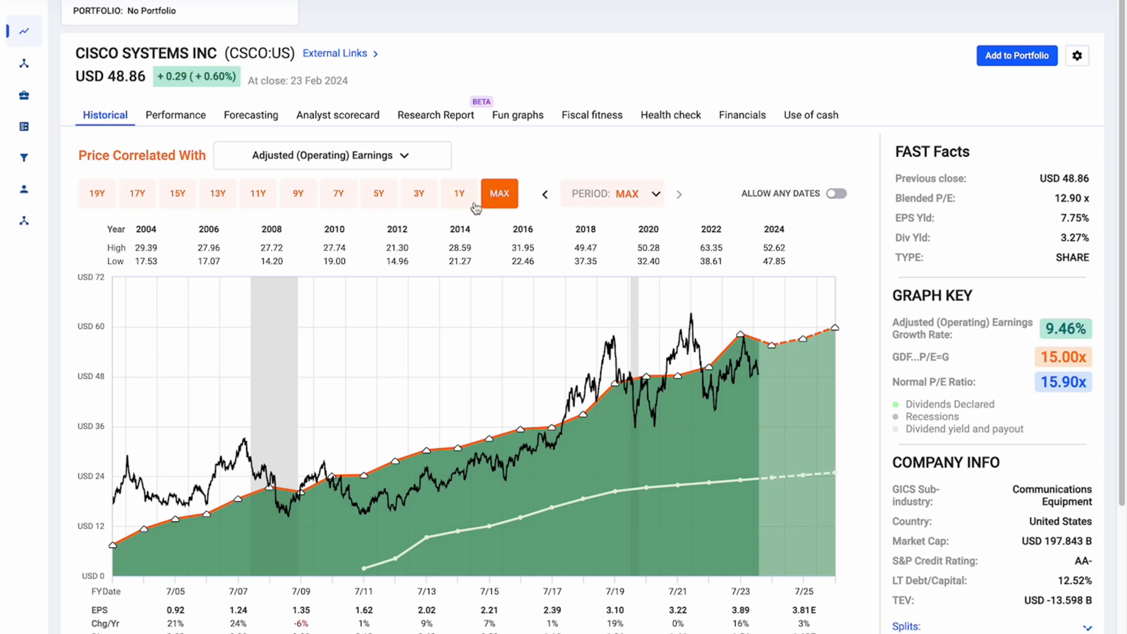
Open the Price Correlated With list, currently set to Adjusted (Operating) Earnings.
click(352, 155)
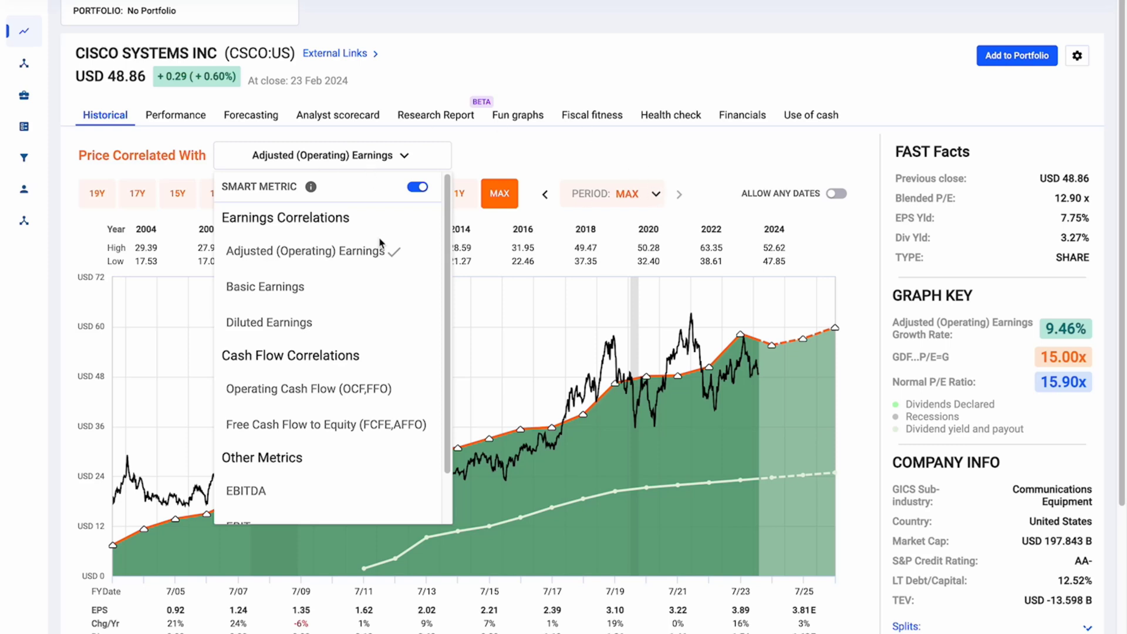
Correlate the current chart's price with Sales.
scroll(329, 410, down, 2)
click(298, 505)
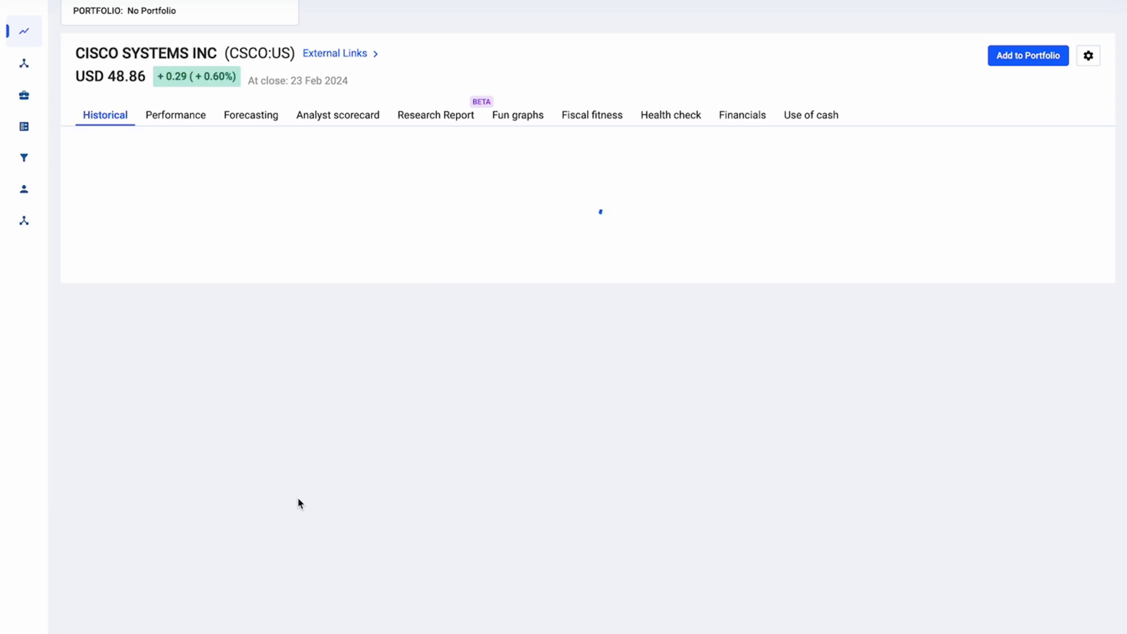
scroll(364, 235, up, 1)
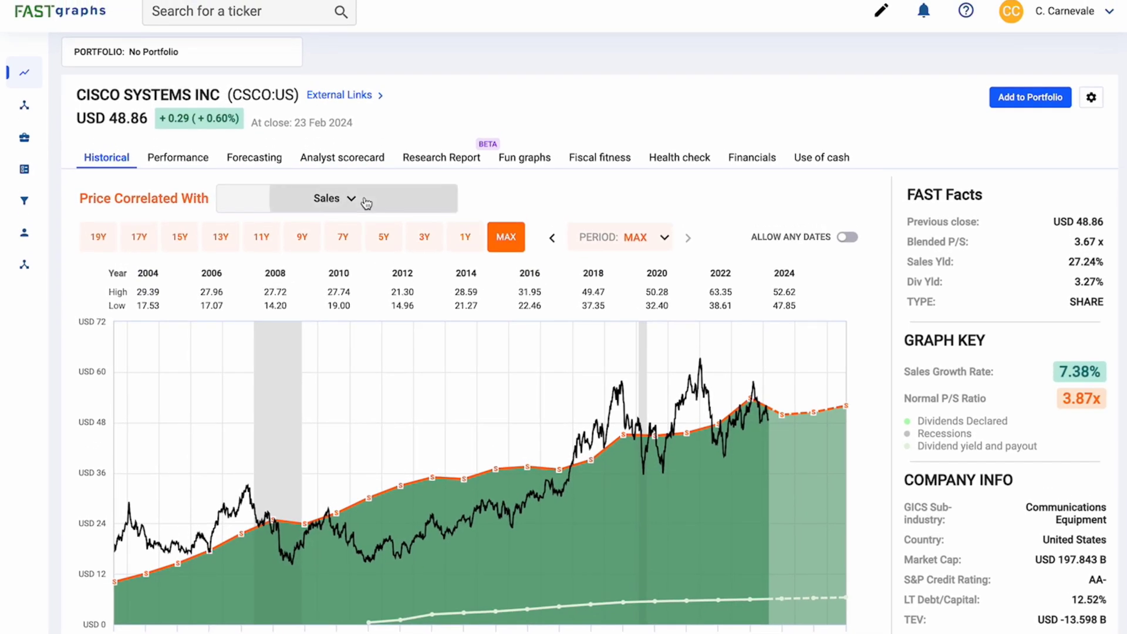
click(367, 203)
click(647, 217)
Load Johnson & Johnson (jnj), then switch to Realty Income Corp (o).
key(slash)
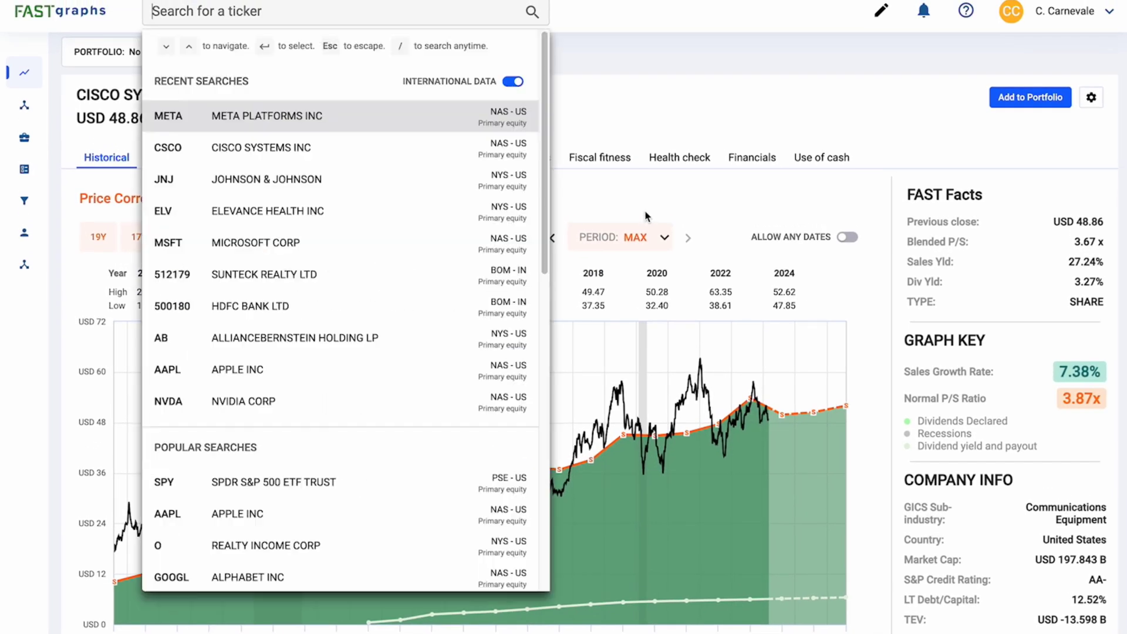
text(jnj)
key(Return)
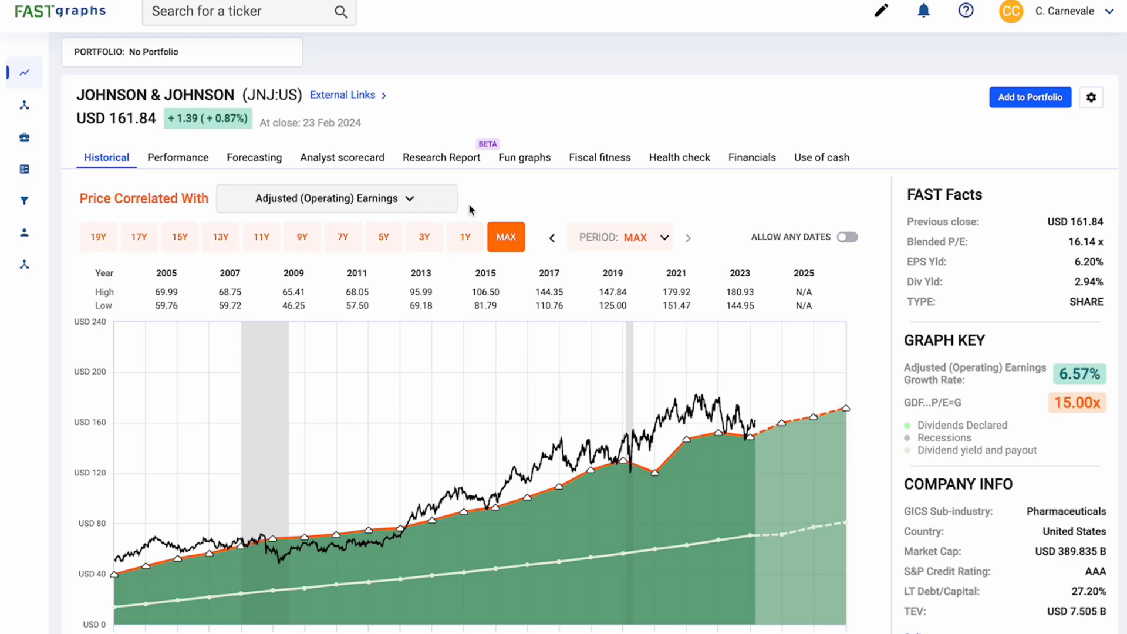
key(slash)
text(o)
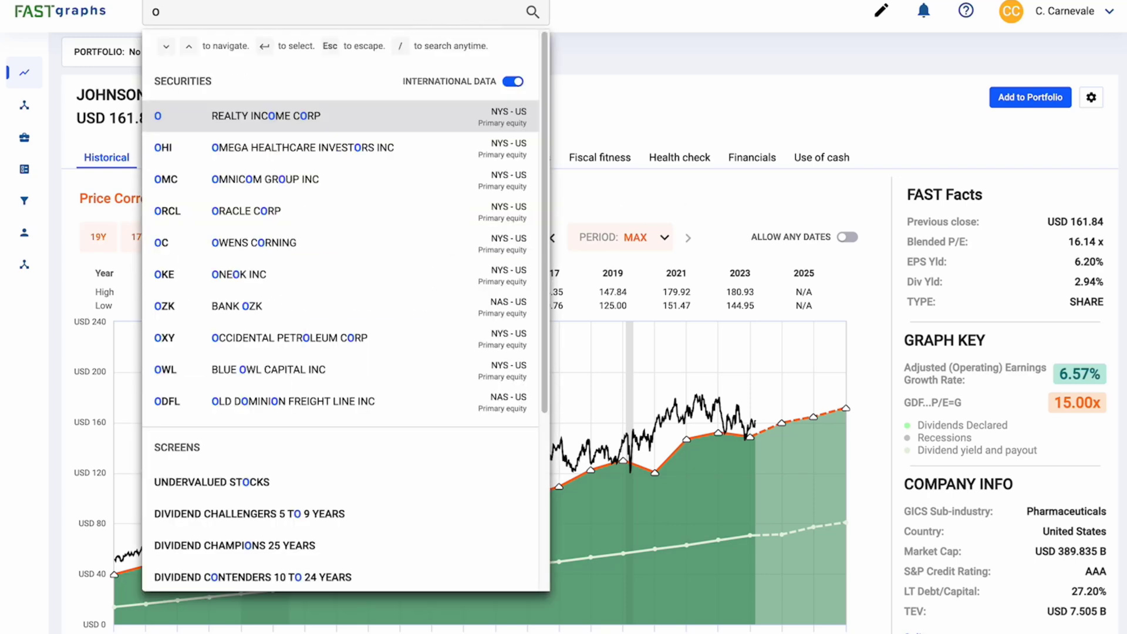
key(Return)
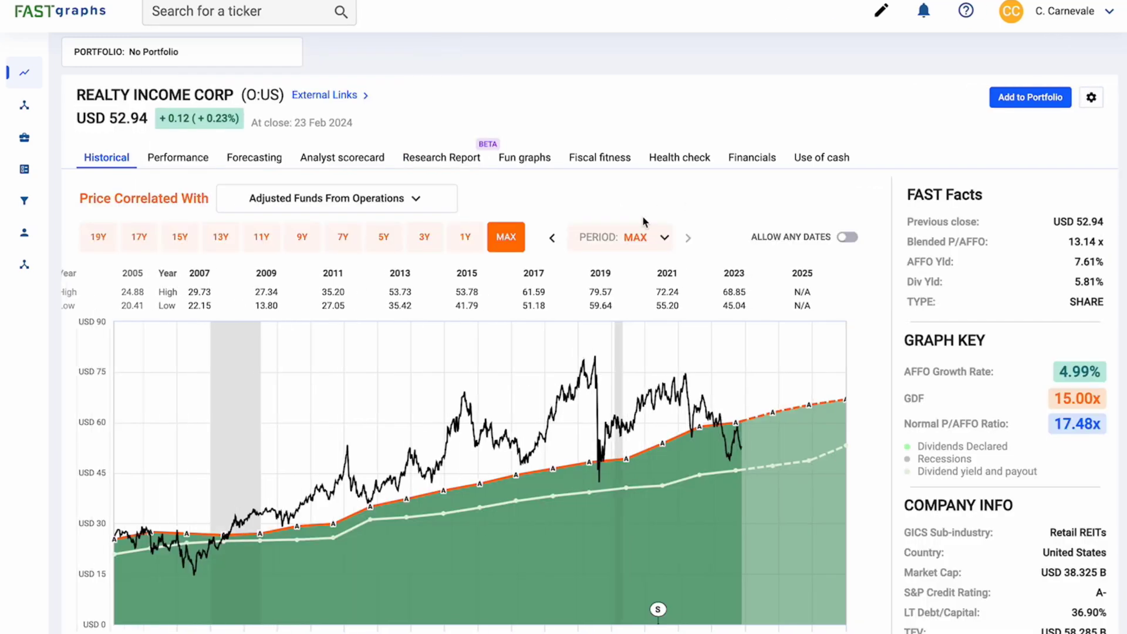
Turn off Smart Metric and correlate Realty Income's price with Sales.
click(378, 199)
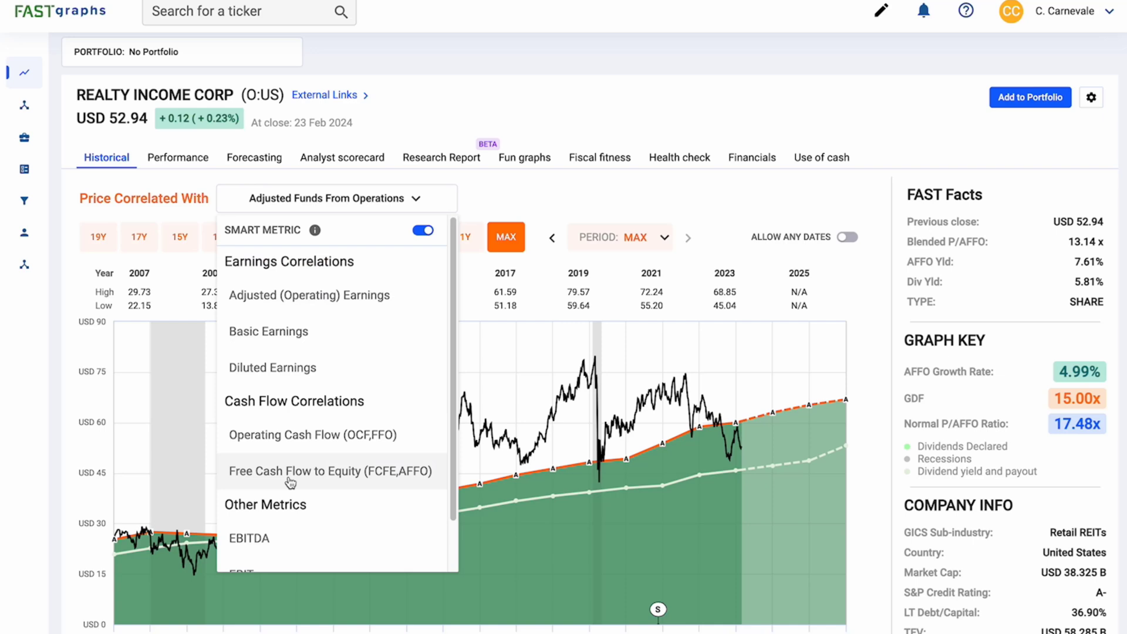
scroll(346, 411, down, 1)
scroll(347, 399, up, 1)
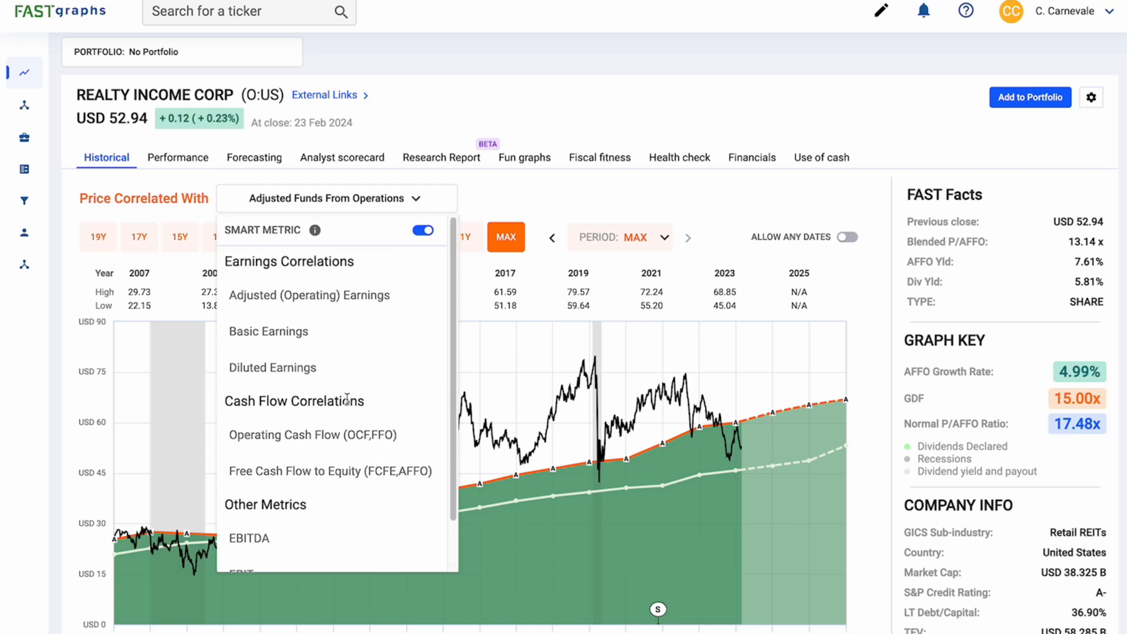
click(425, 232)
scroll(297, 510, down, 1)
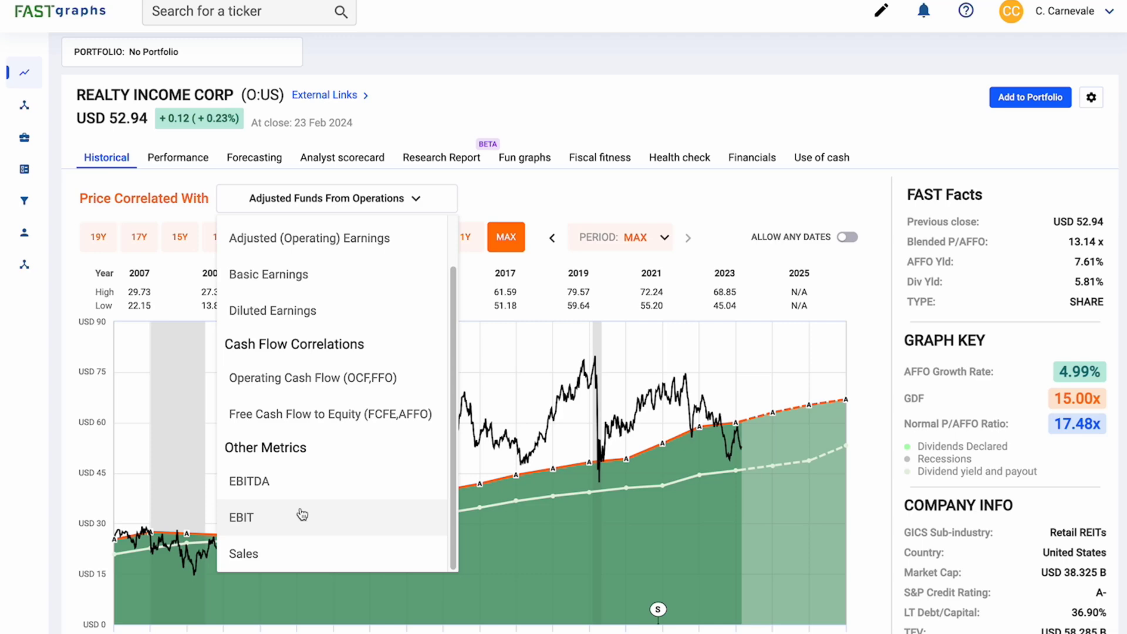
click(289, 552)
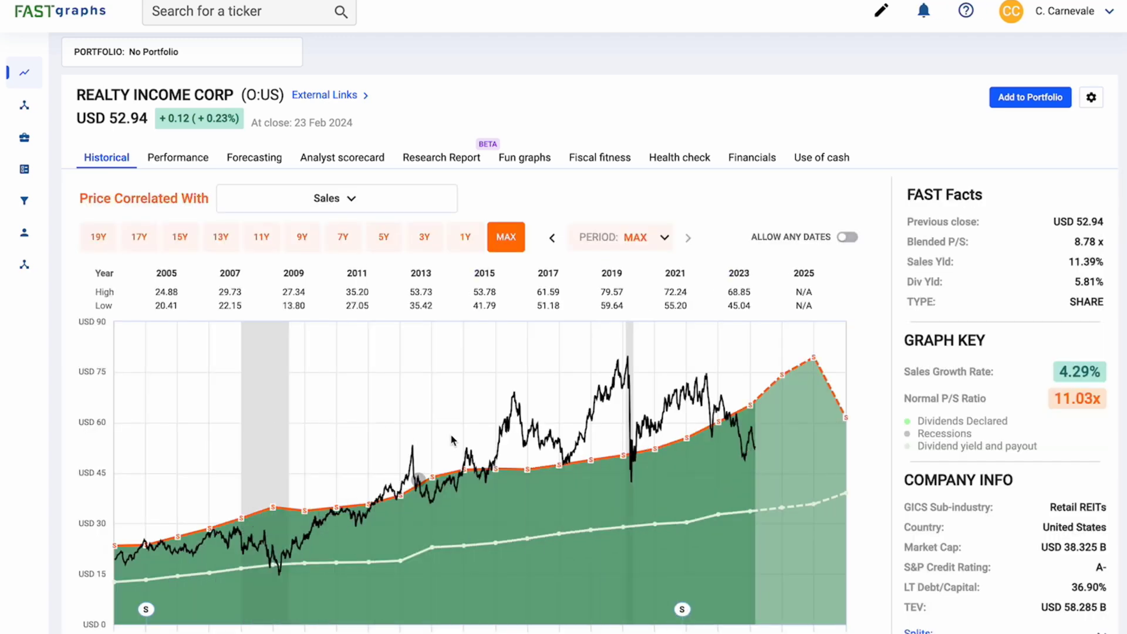
Load Johnson & Johnson and turn Smart Metric back on, giving Adjusted (Operating) Earnings.
key(slash)
text(jnj)
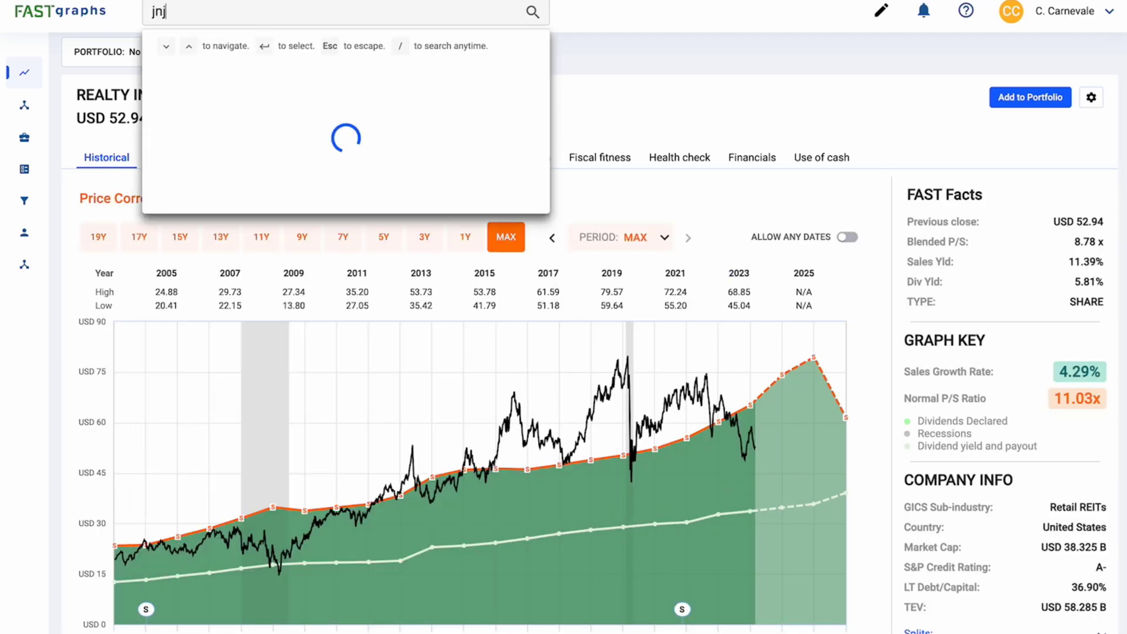
key(Return)
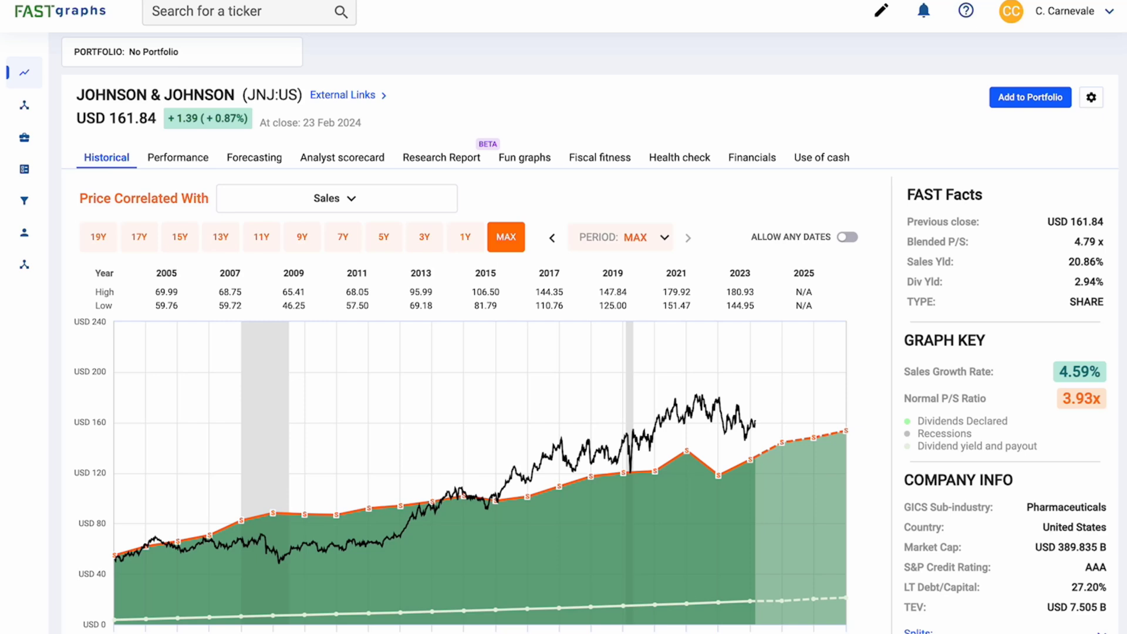
click(338, 204)
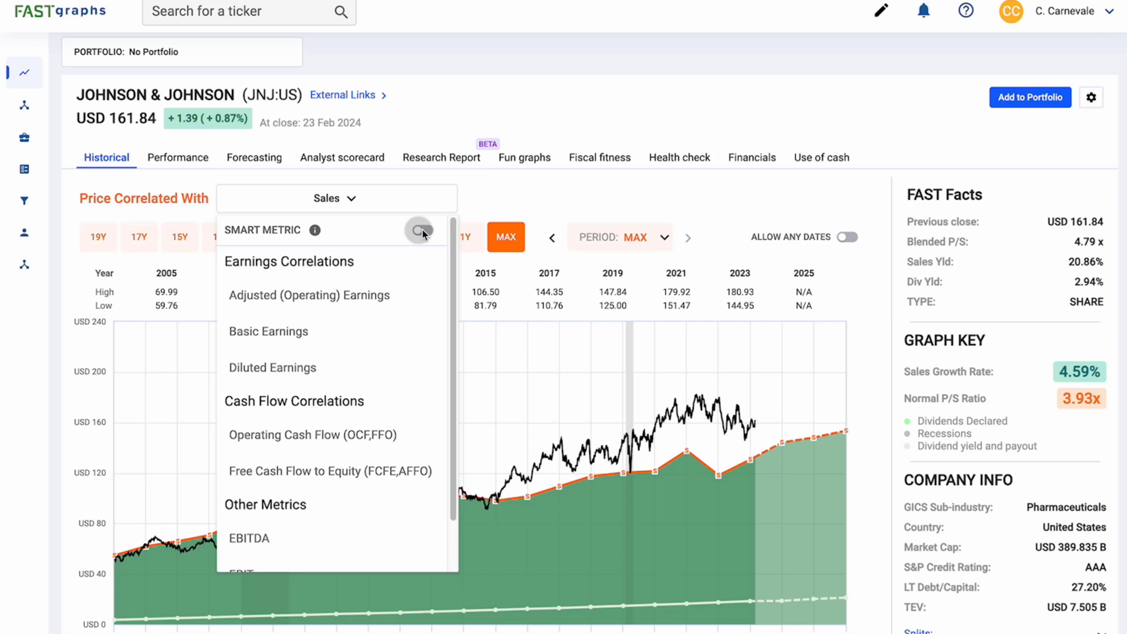
click(421, 230)
click(409, 201)
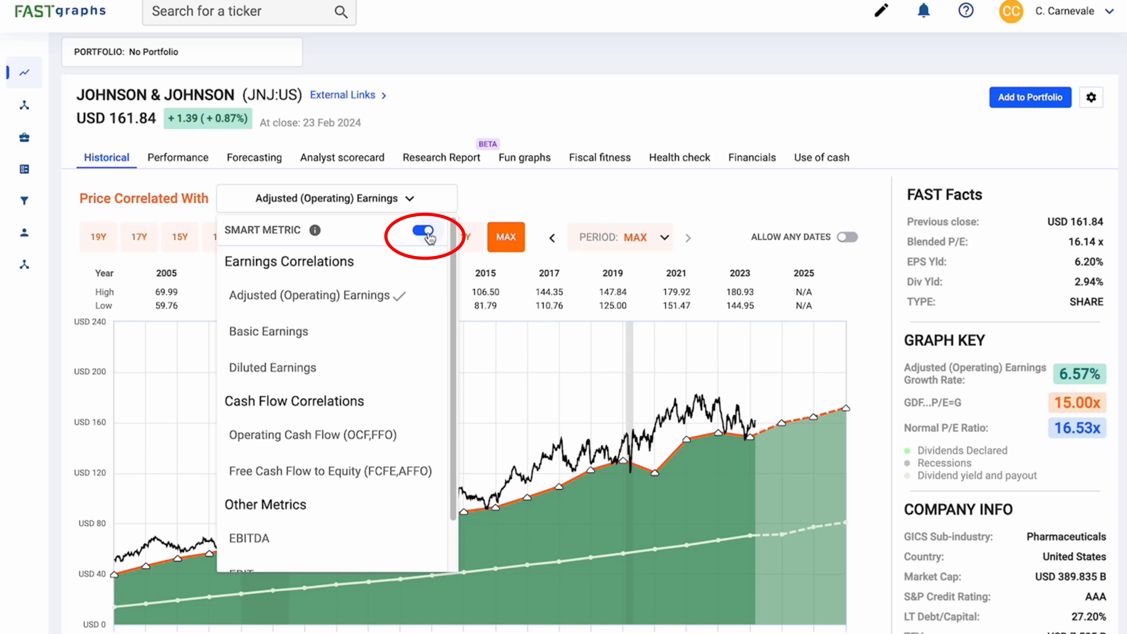
click(616, 116)
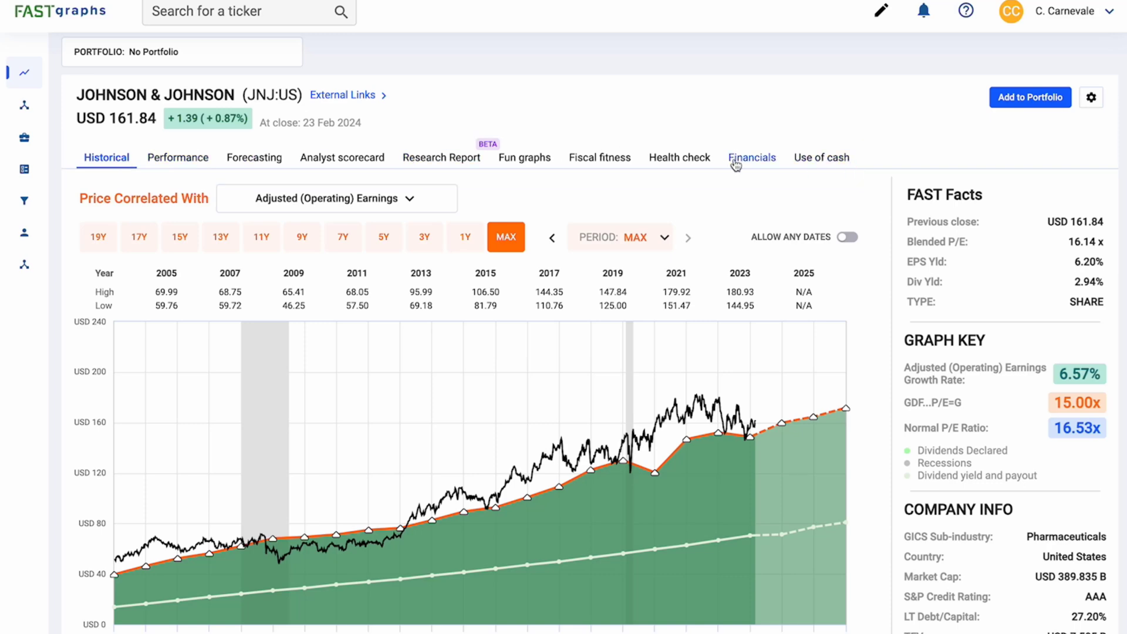
Browse J&J's Analyst scorecard, Forecasting, Performance and Historical pages, then its Financial Statements.
mouse_move(29, 163)
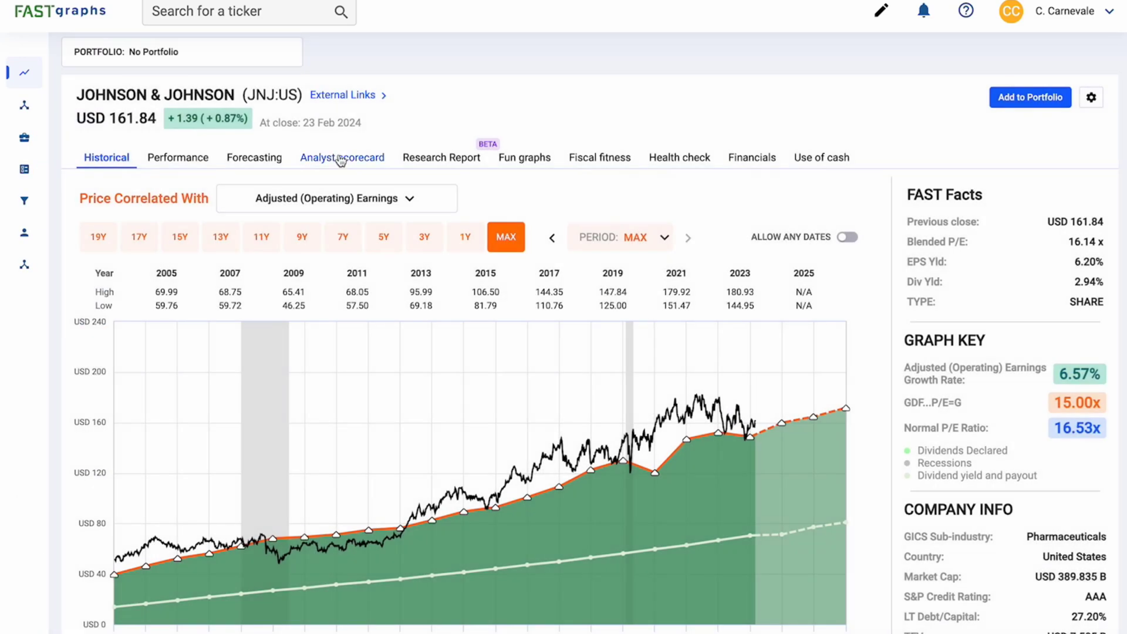
click(342, 157)
click(254, 158)
click(199, 158)
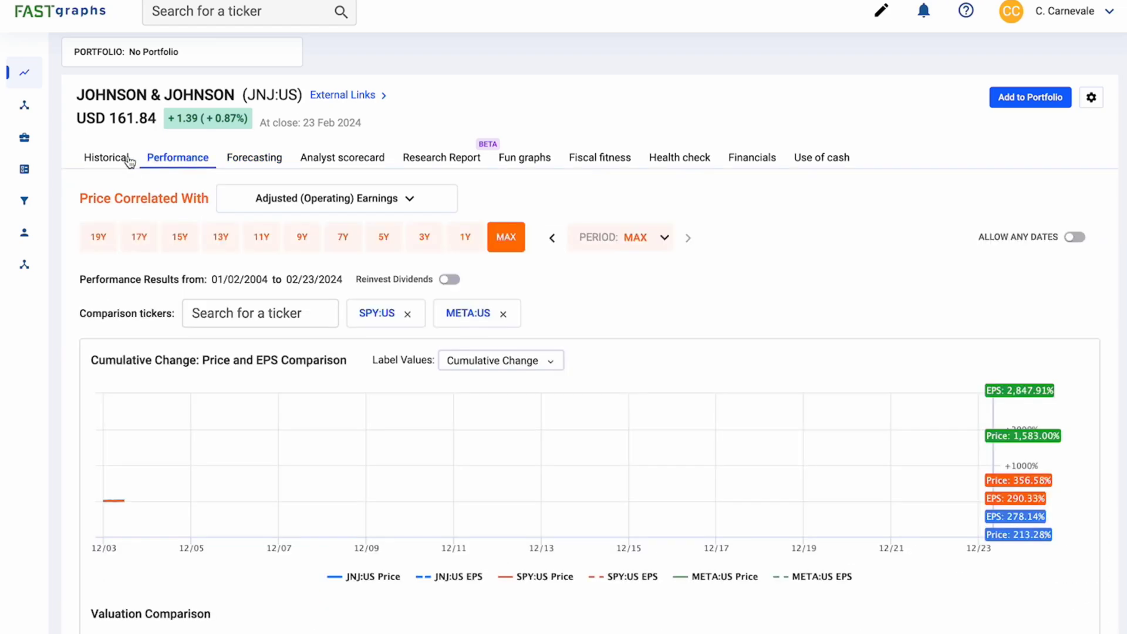
click(120, 160)
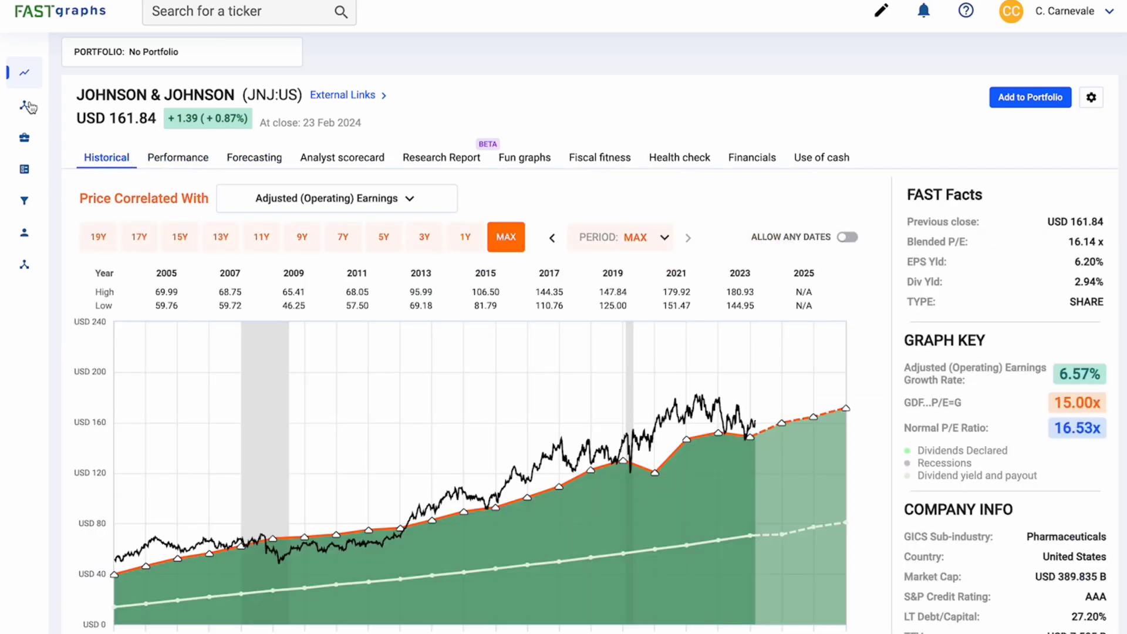
mouse_move(77, 262)
click(62, 423)
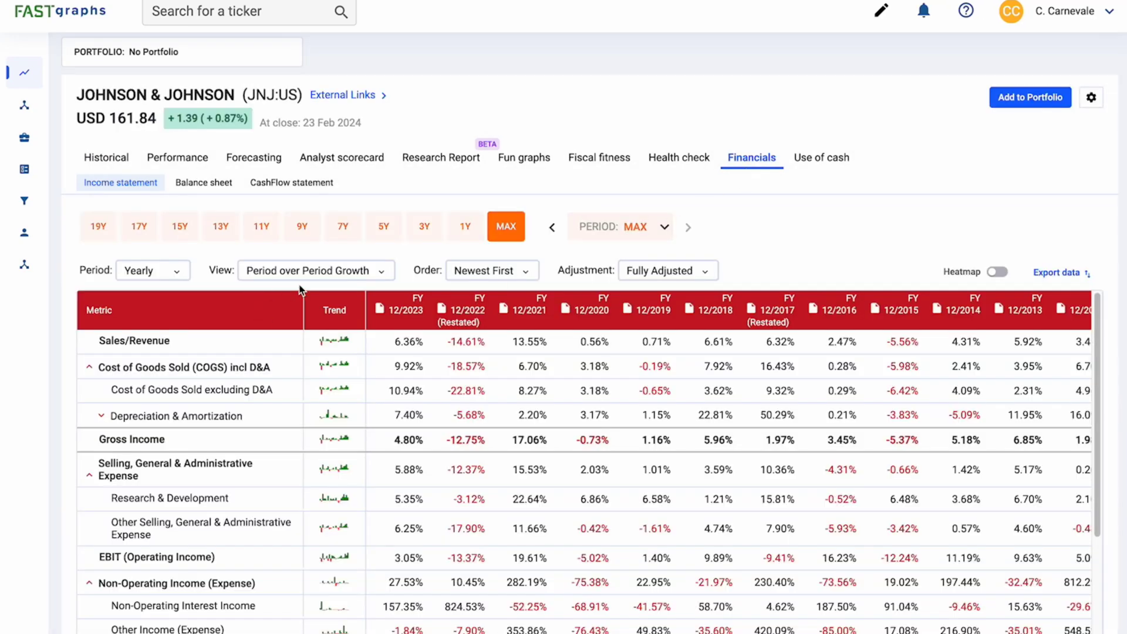
Open a saved portfolio from My Portfolios and start an Add Transaction form.
mouse_move(31, 195)
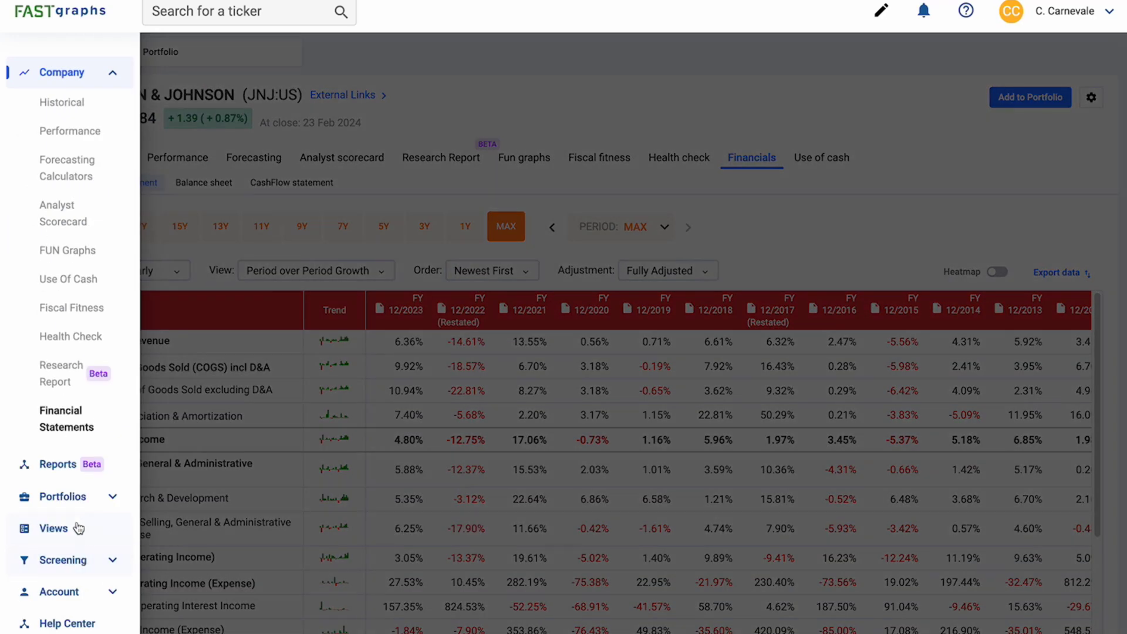
click(61, 497)
click(61, 171)
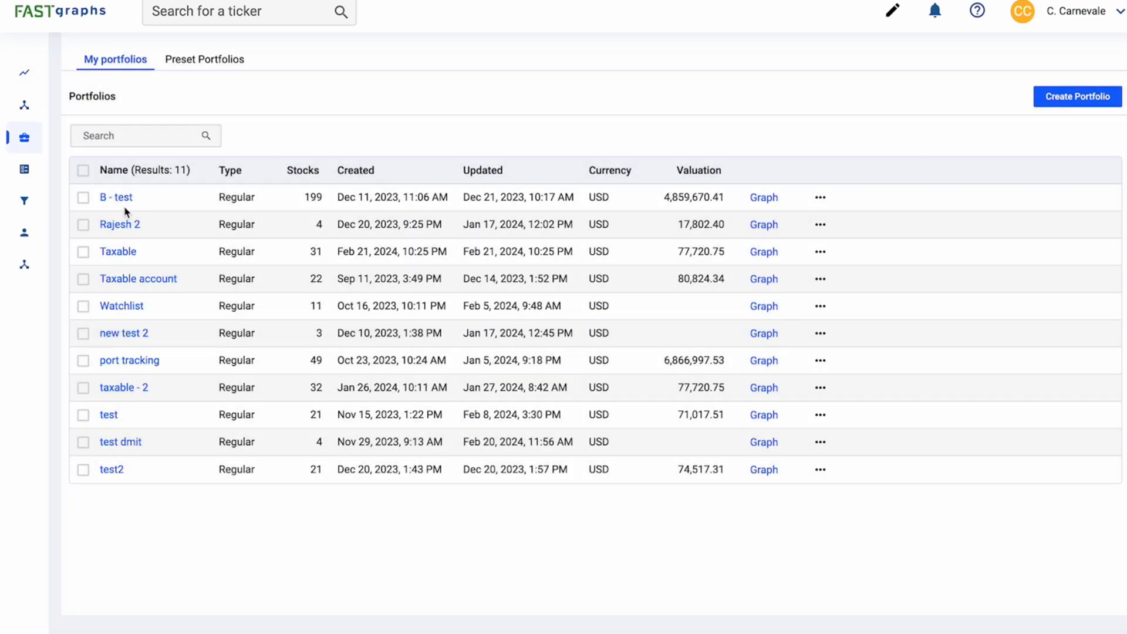
click(124, 226)
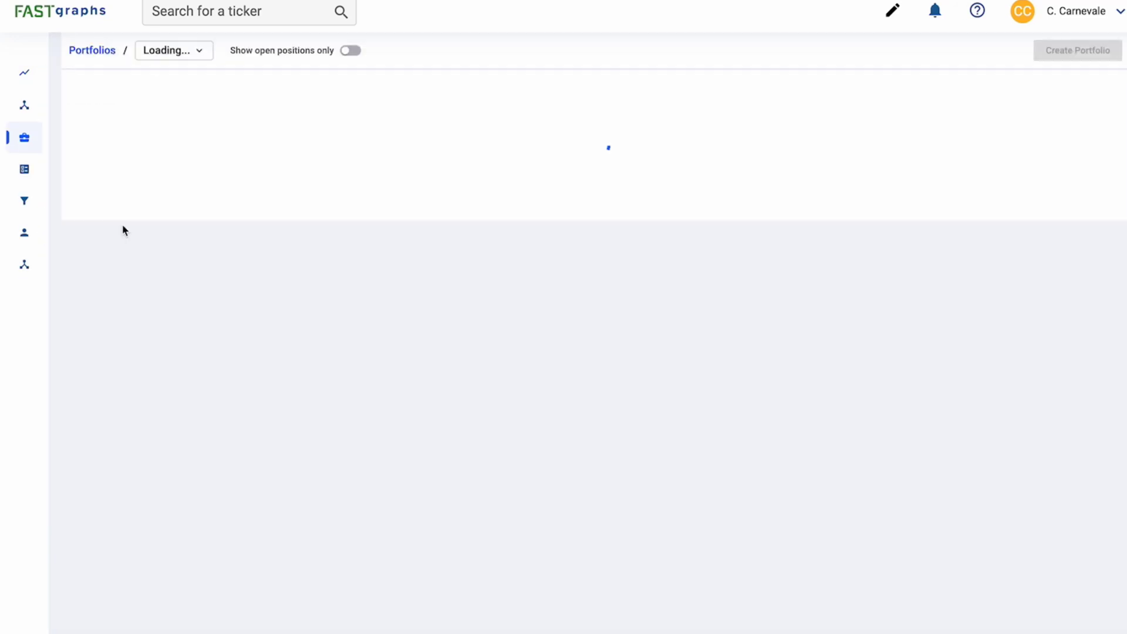
click(1080, 50)
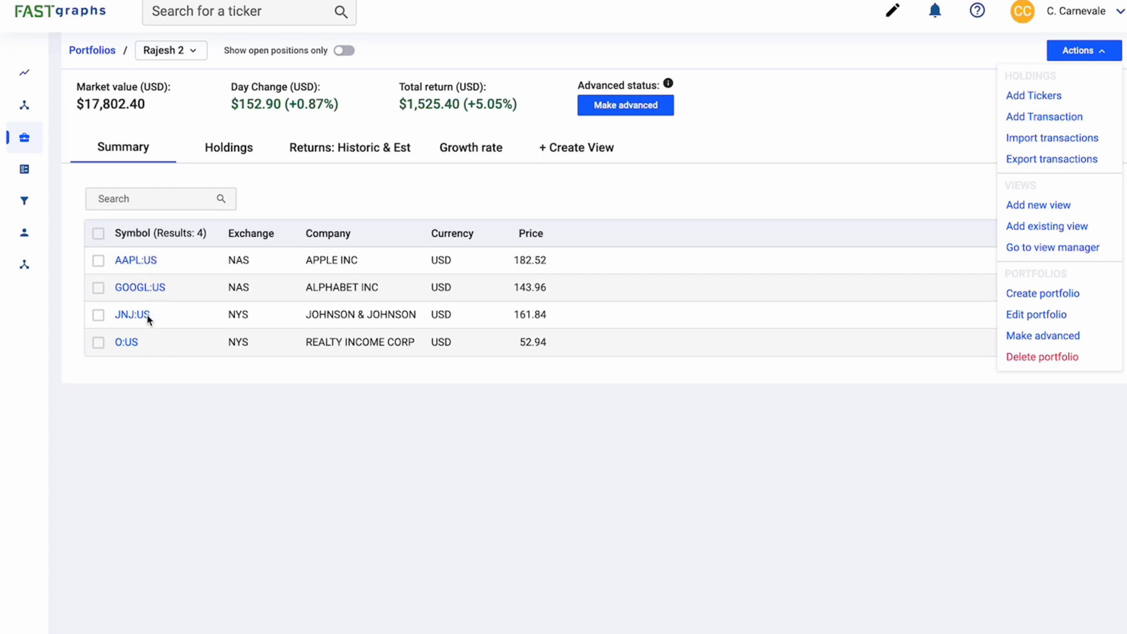
click(1056, 120)
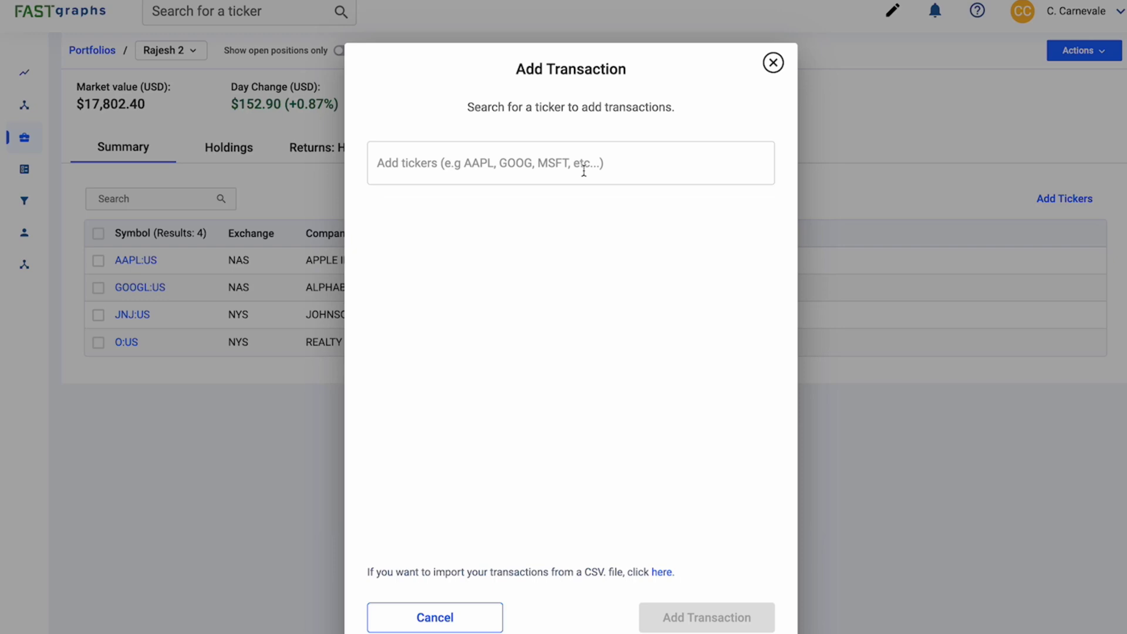
Set the transaction to a META buy dated 2/26/2024.
click(584, 169)
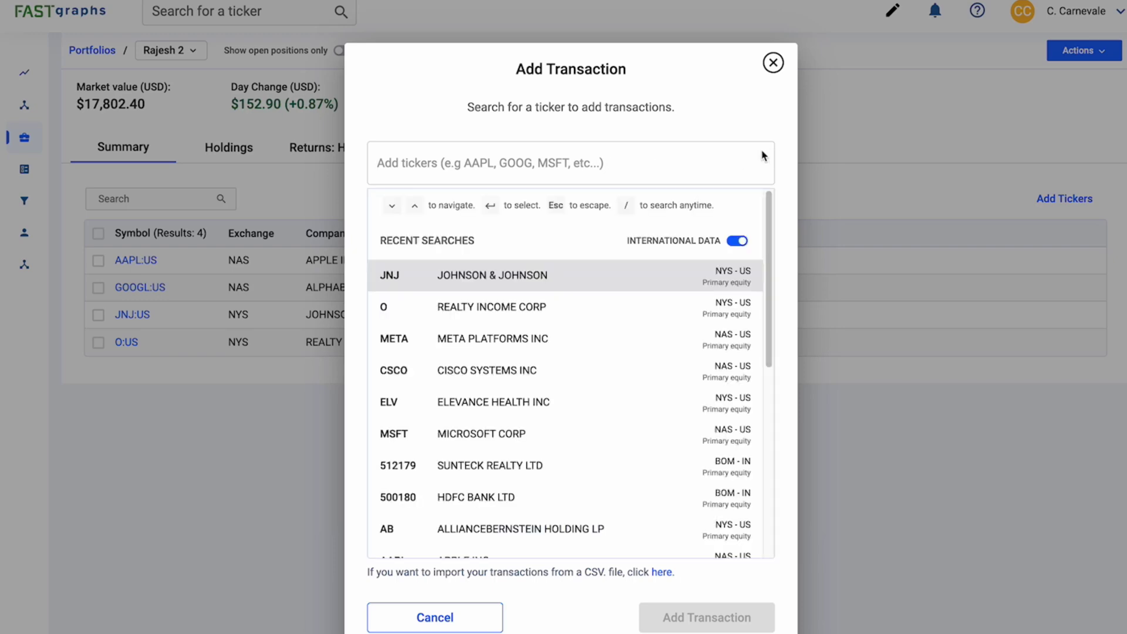
click(515, 339)
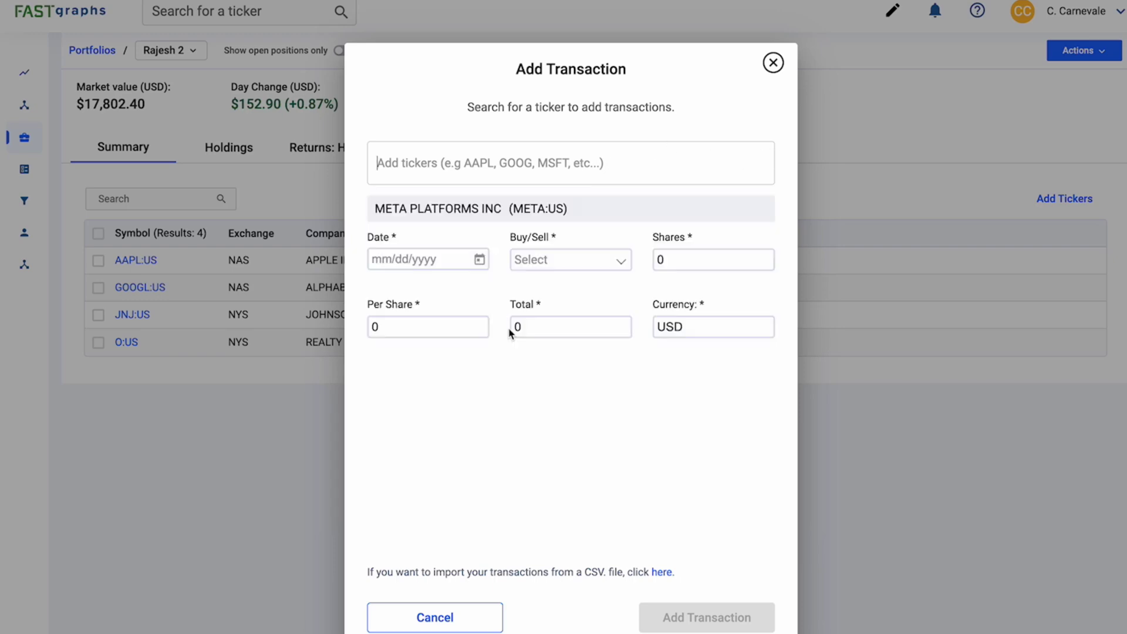
click(446, 259)
click(428, 489)
click(613, 264)
click(531, 260)
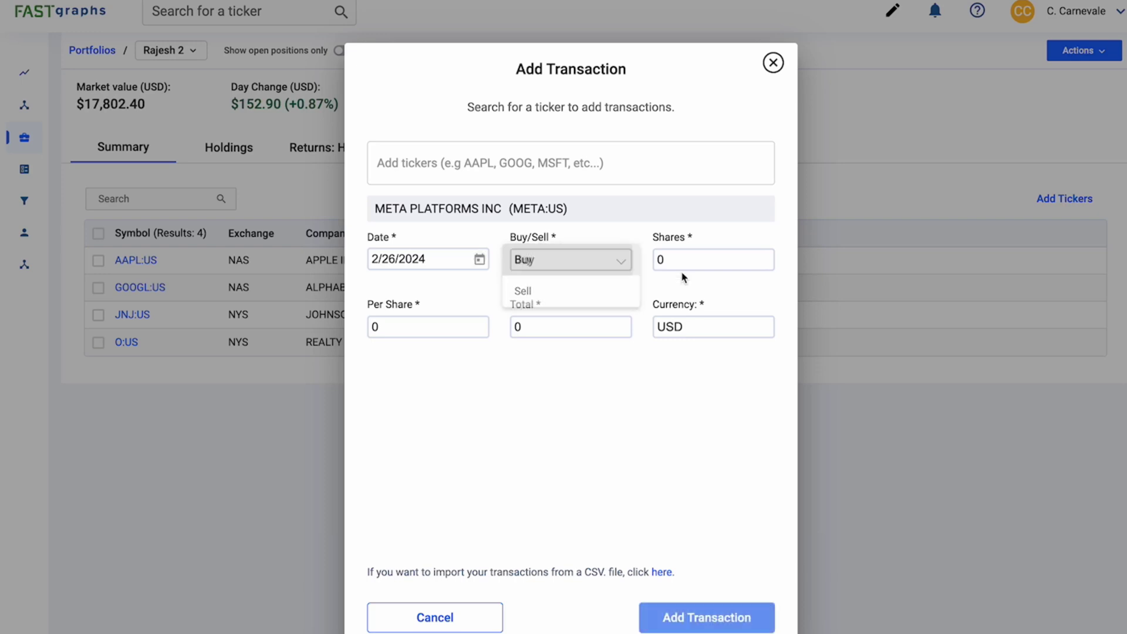
Enter 10 shares at 482 (total 4820) and submit the transaction.
click(760, 263)
text(10)
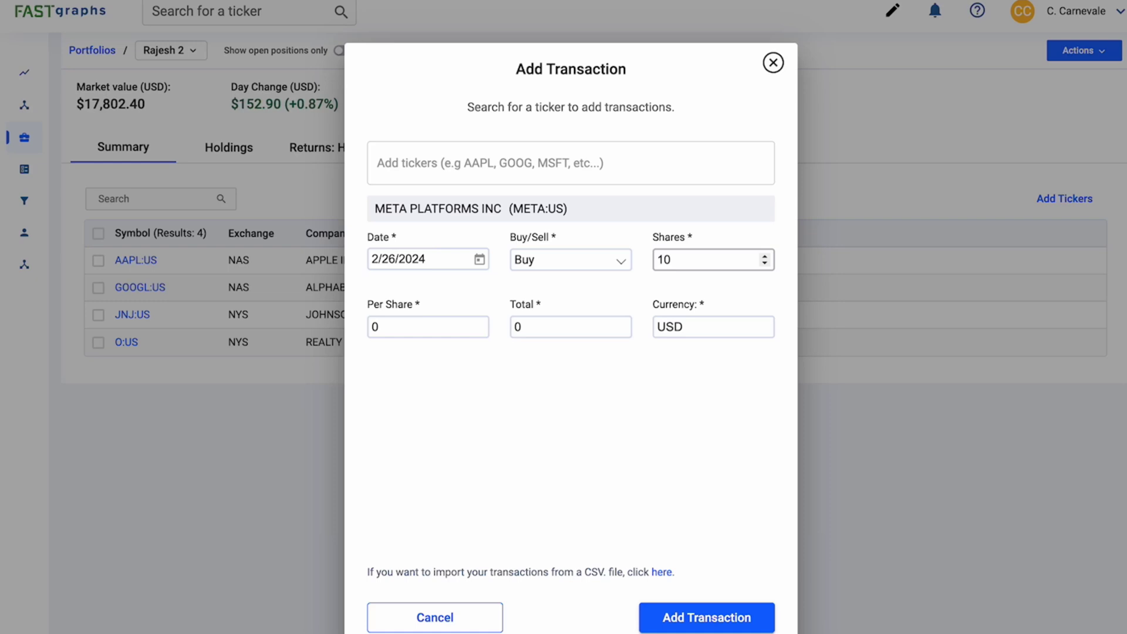
key(Tab)
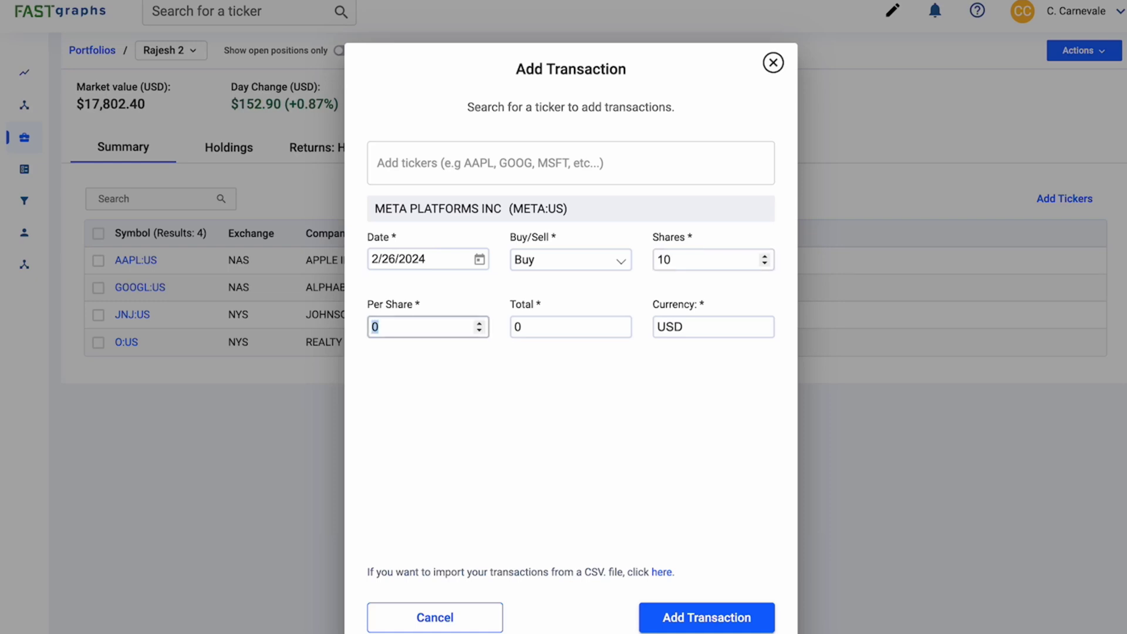
text(482)
key(Tab)
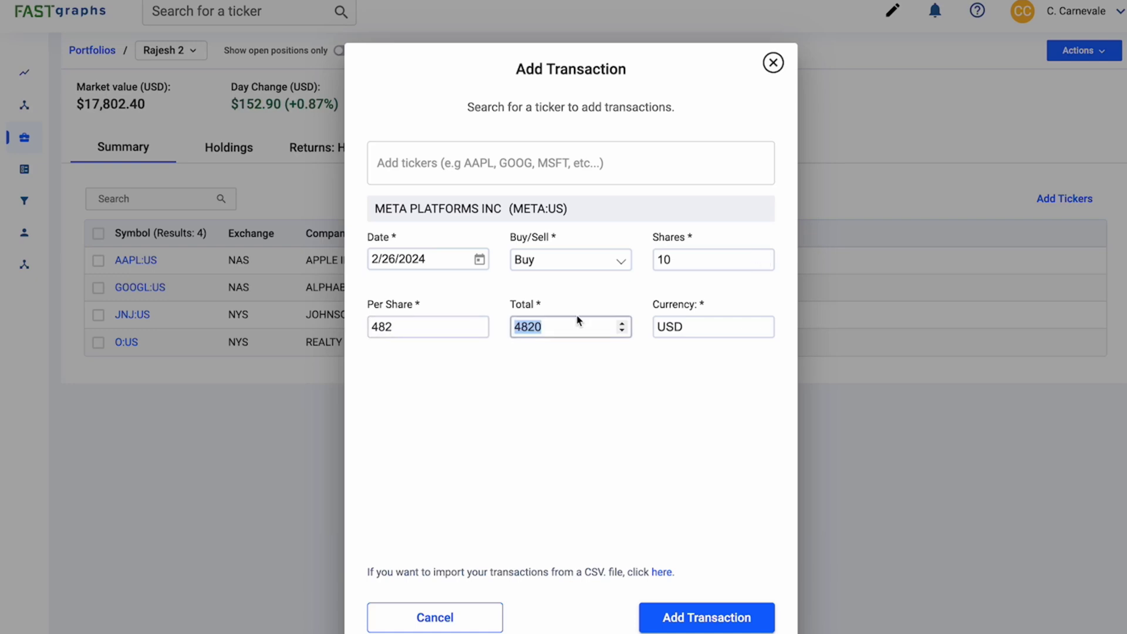
key(Right)
click(707, 617)
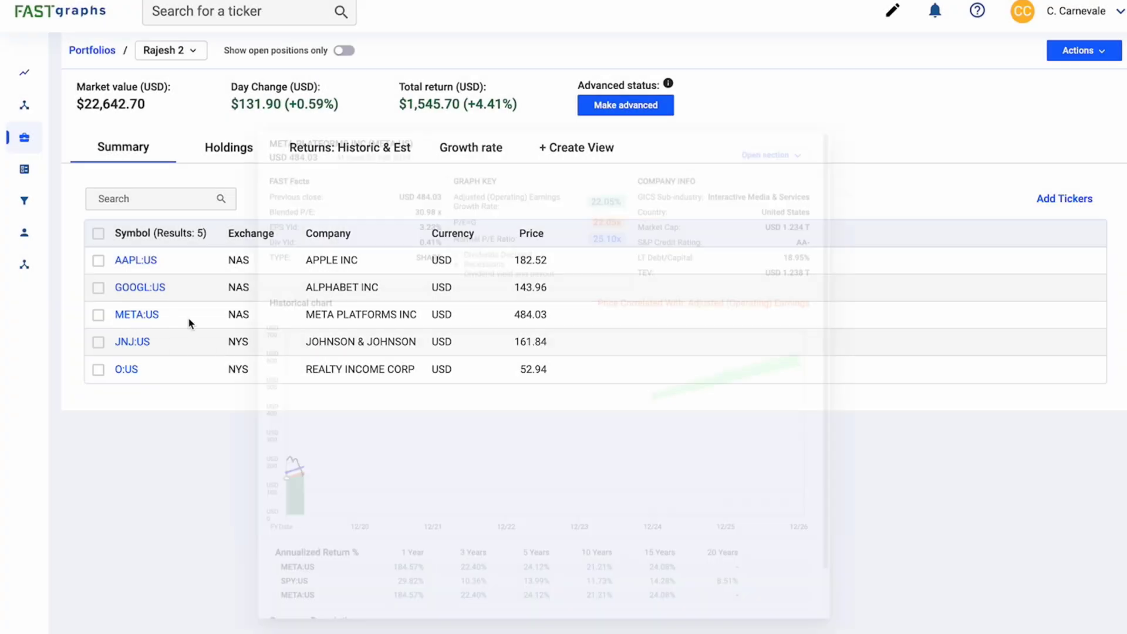
From Holdings, open META's chart showing the USD 482.00 average cost and its buy.
mouse_move(144, 321)
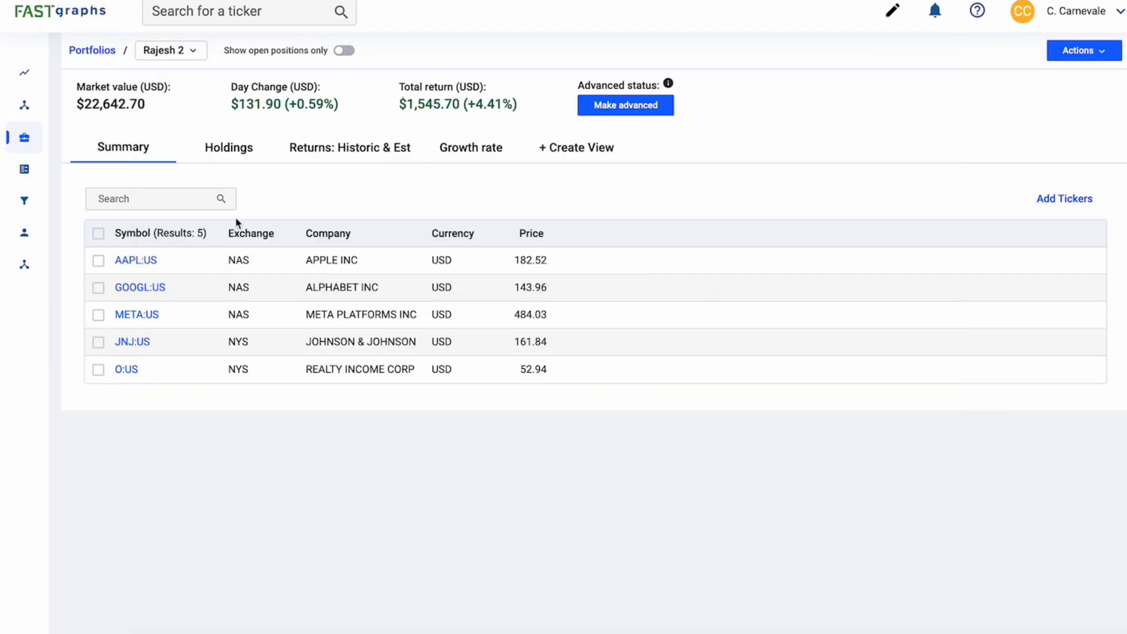
click(228, 147)
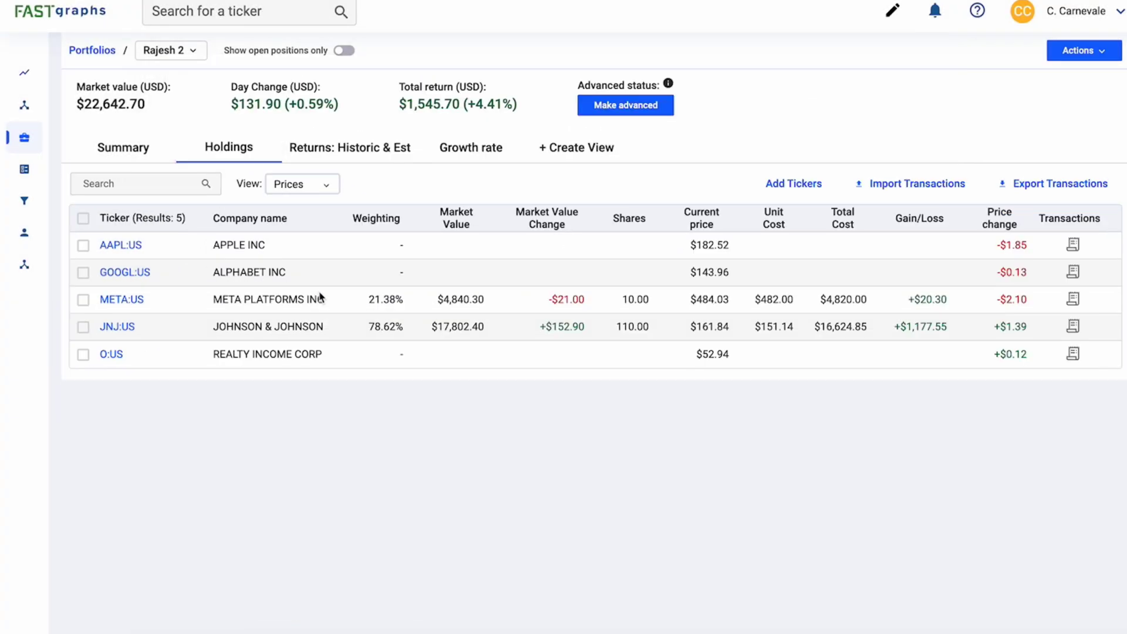
click(1073, 299)
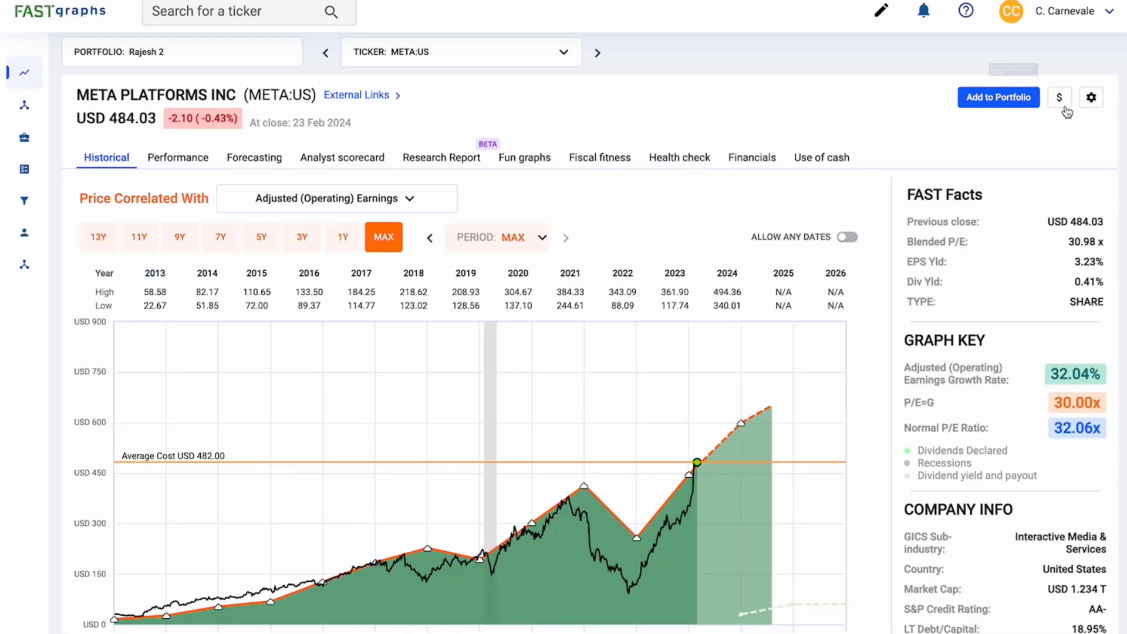
click(1065, 98)
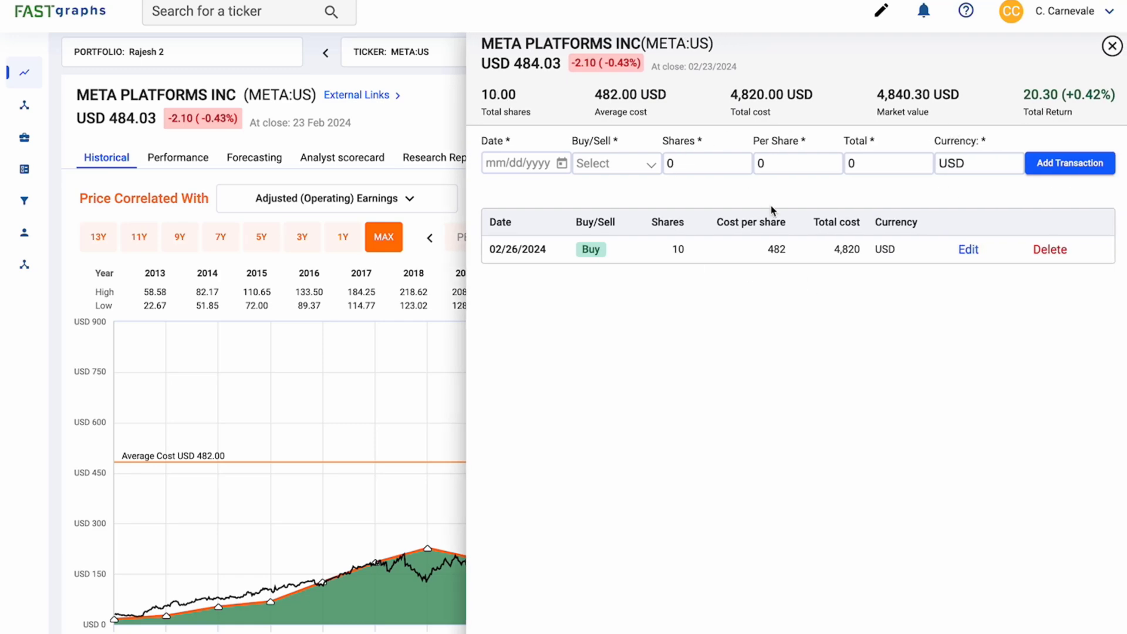
click(427, 156)
Open the five-stock portfolio's holdings and switch the view to Percentages.
mouse_move(45, 155)
click(59, 497)
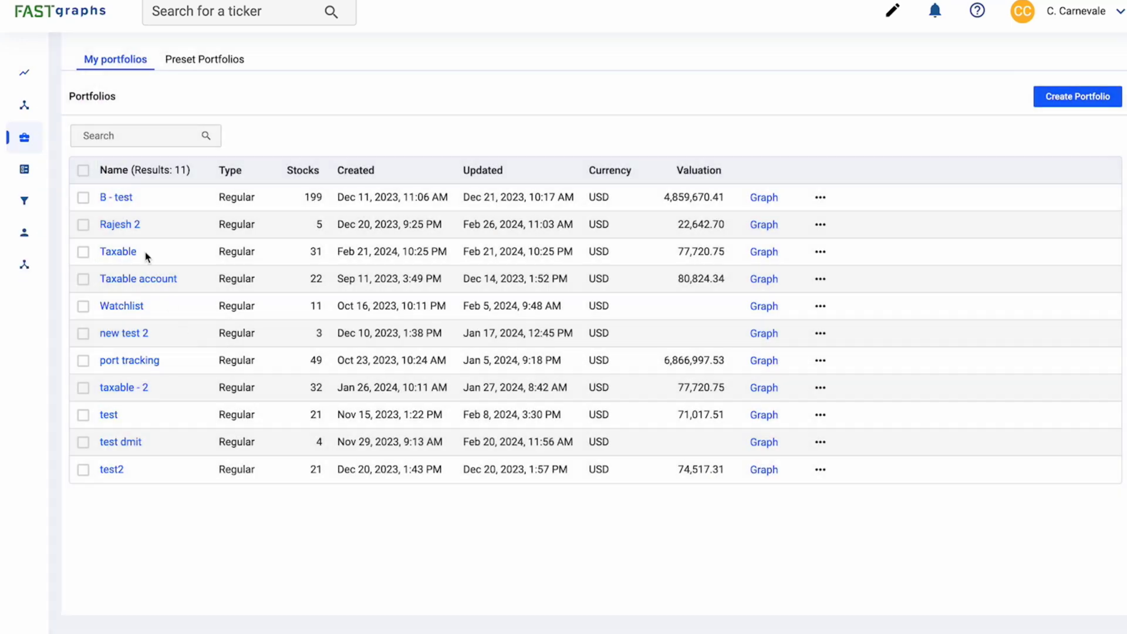
click(124, 225)
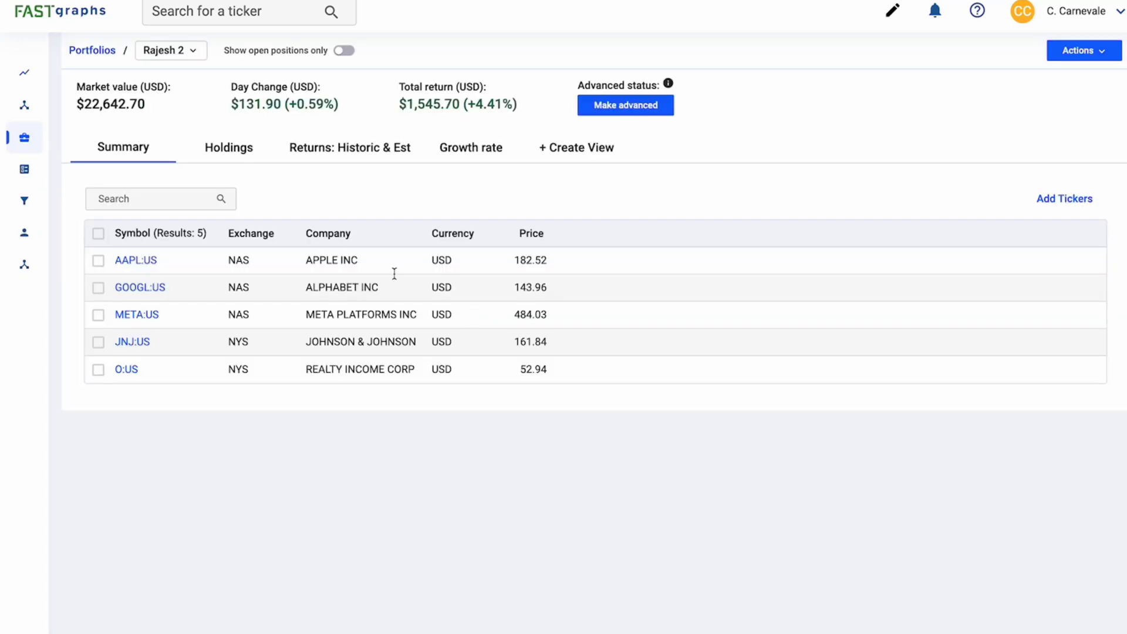
click(1071, 47)
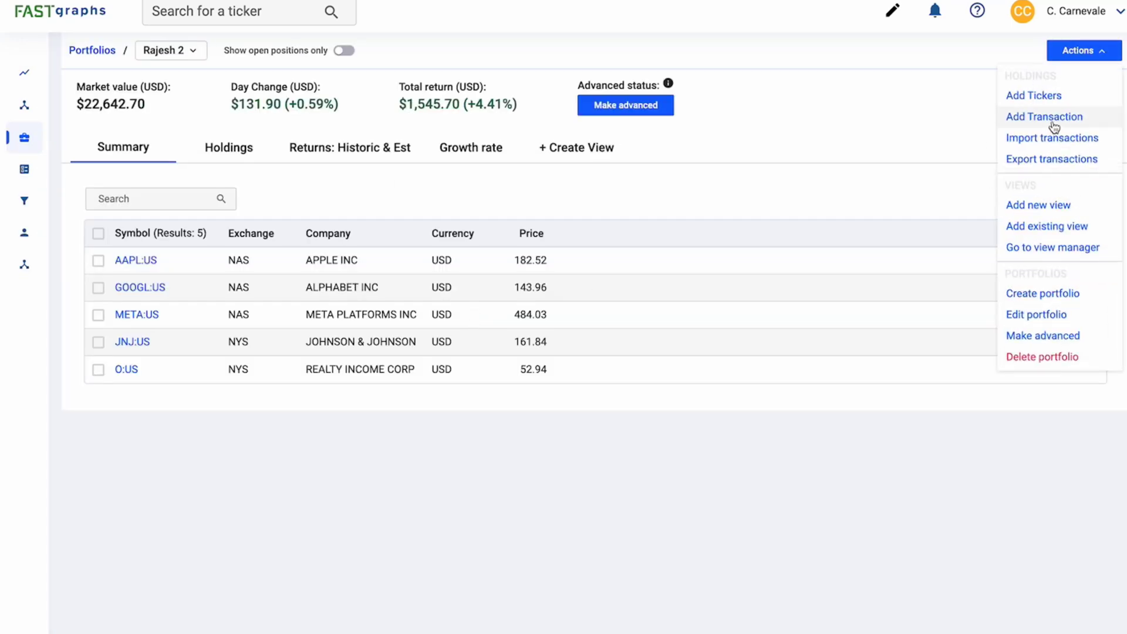
click(272, 166)
click(247, 150)
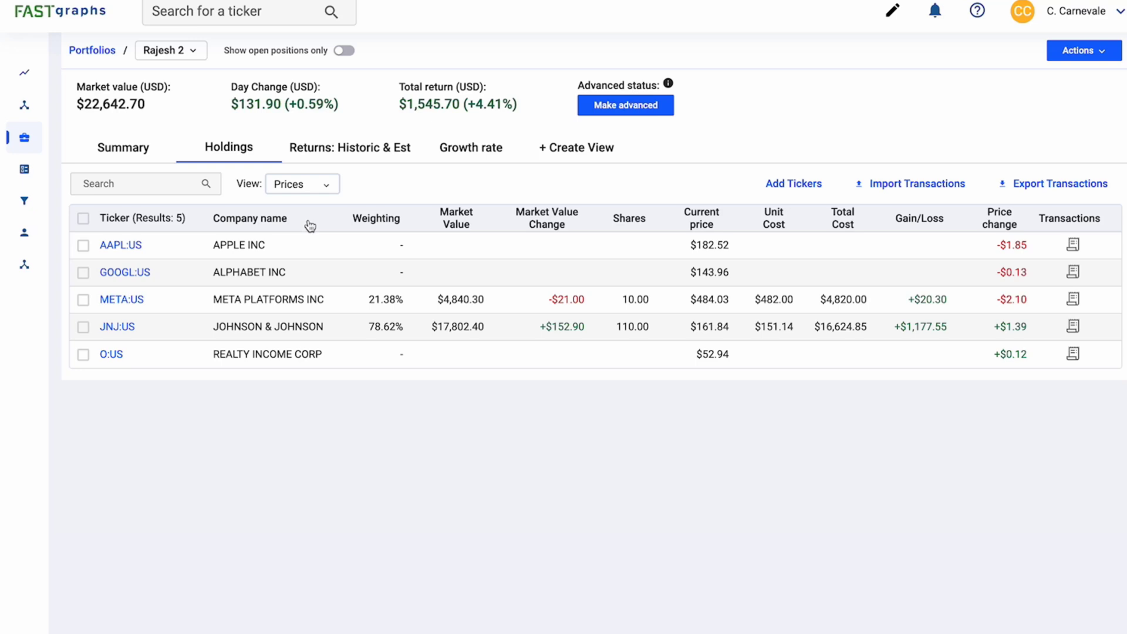
click(324, 185)
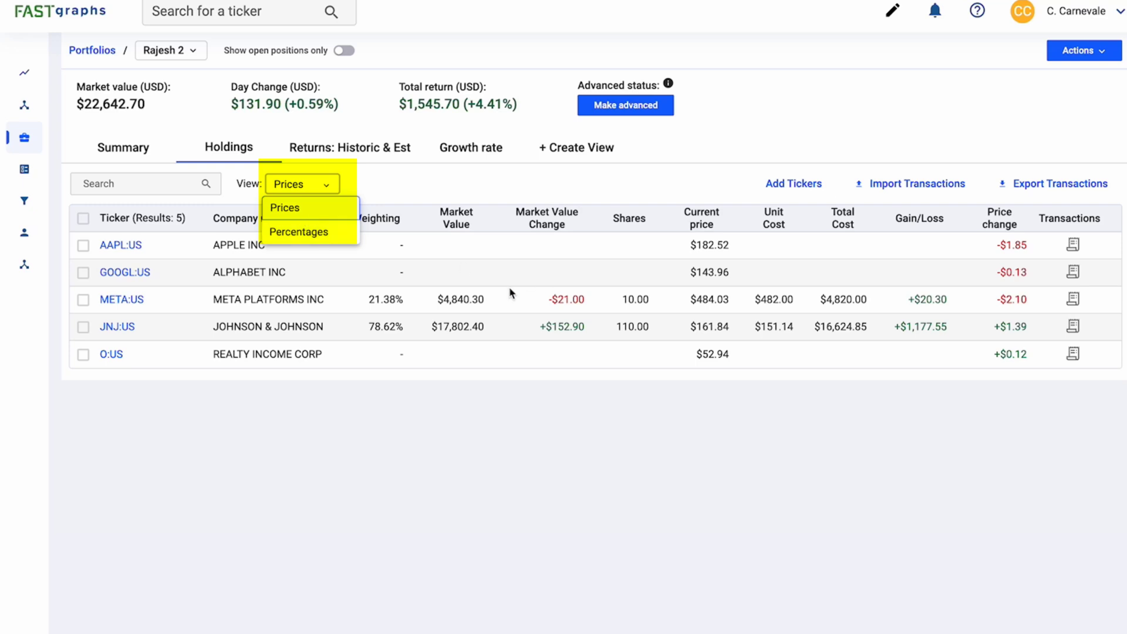
click(299, 231)
Highlight META's and JNJ's percentage changes, then toggle Show open positions on and off.
double_click(563, 299)
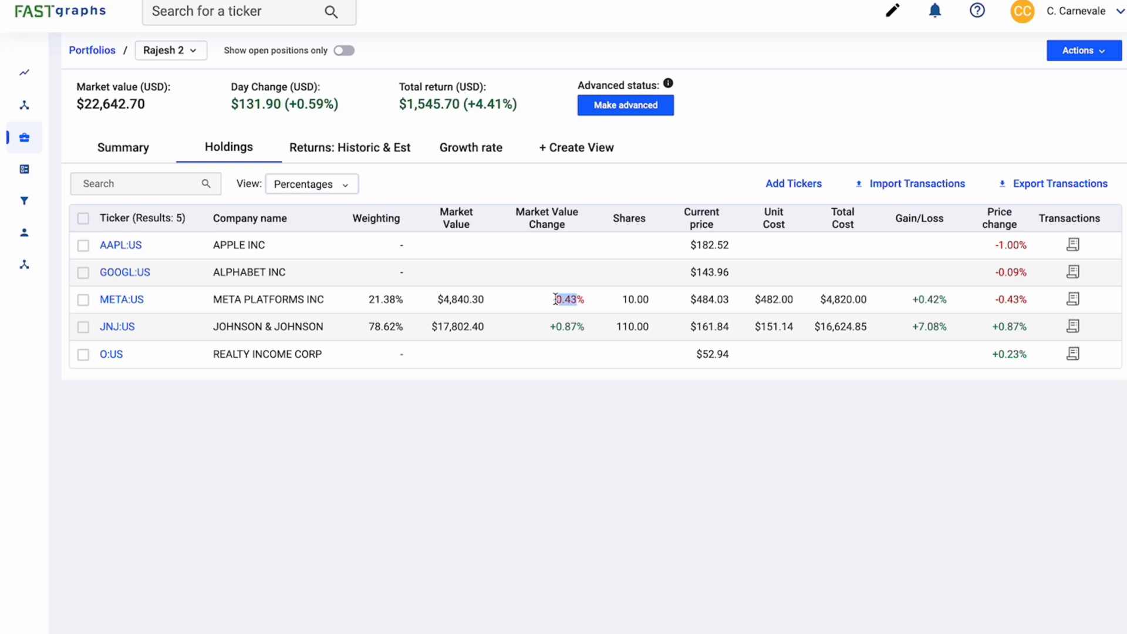
triple_click(564, 327)
double_click(934, 299)
double_click(1009, 300)
click(581, 292)
click(344, 53)
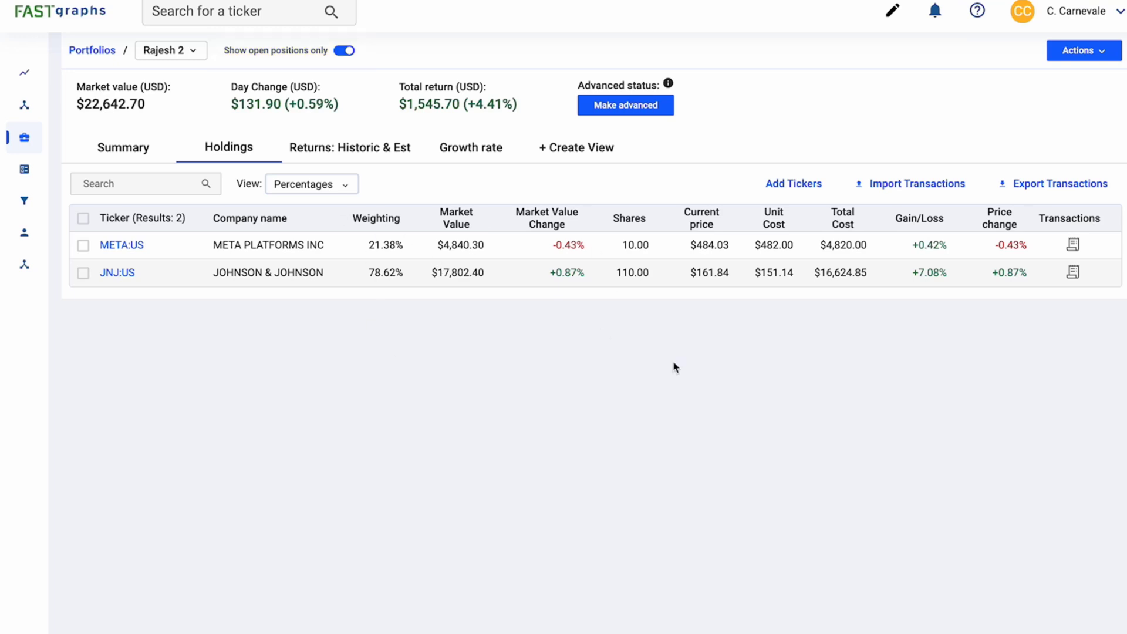
click(344, 51)
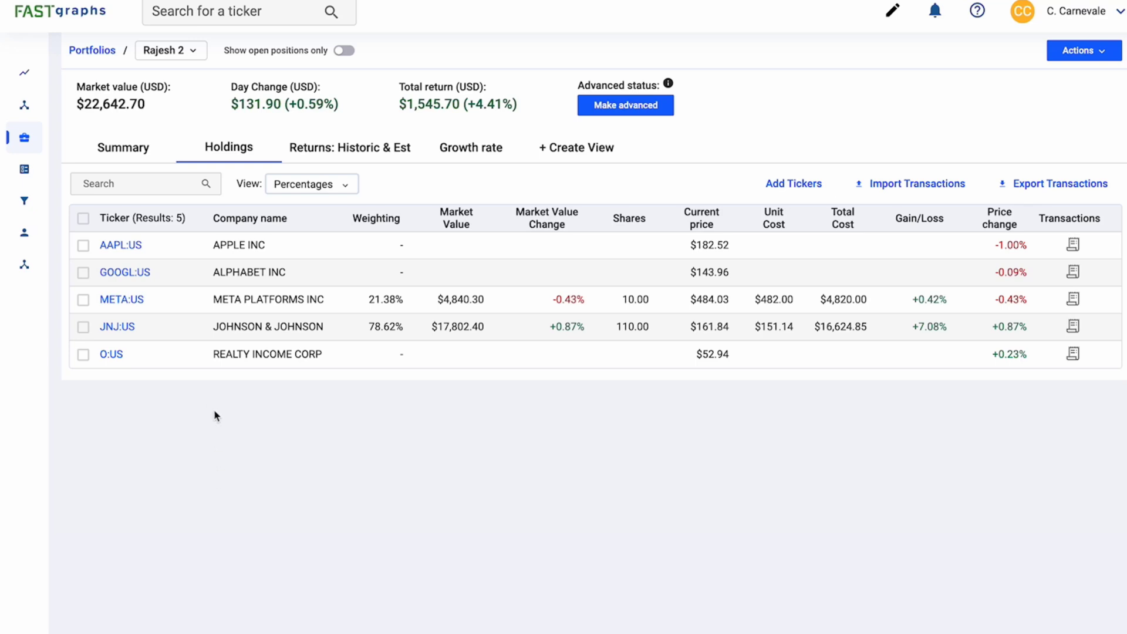
Return to the summary, then open the taxable 3 portfolio from My Portfolios.
click(146, 156)
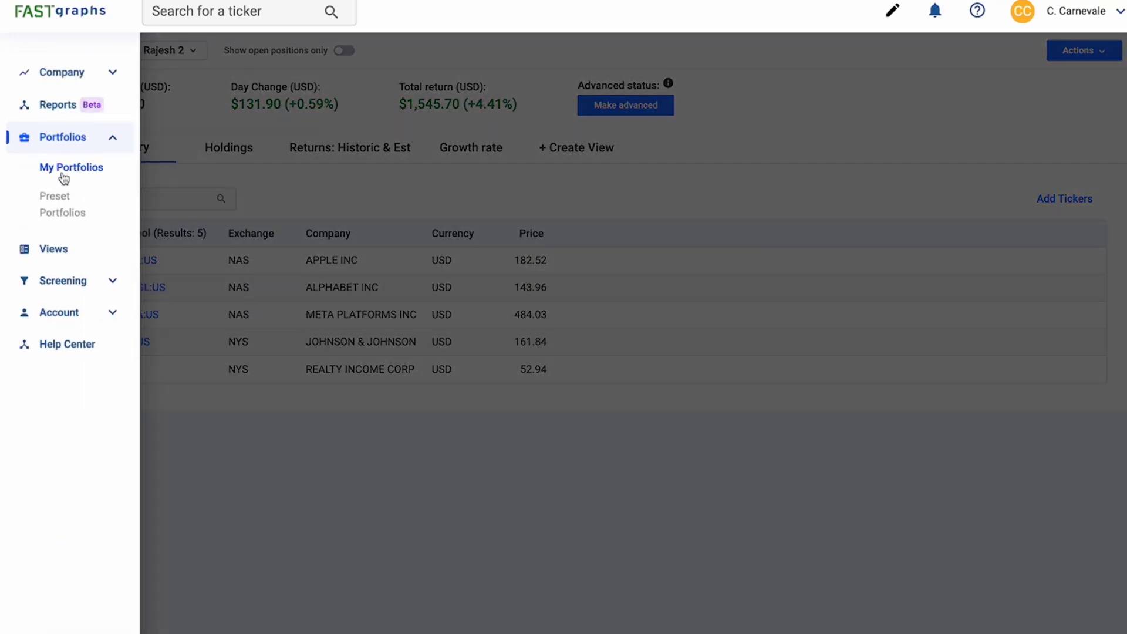
click(63, 173)
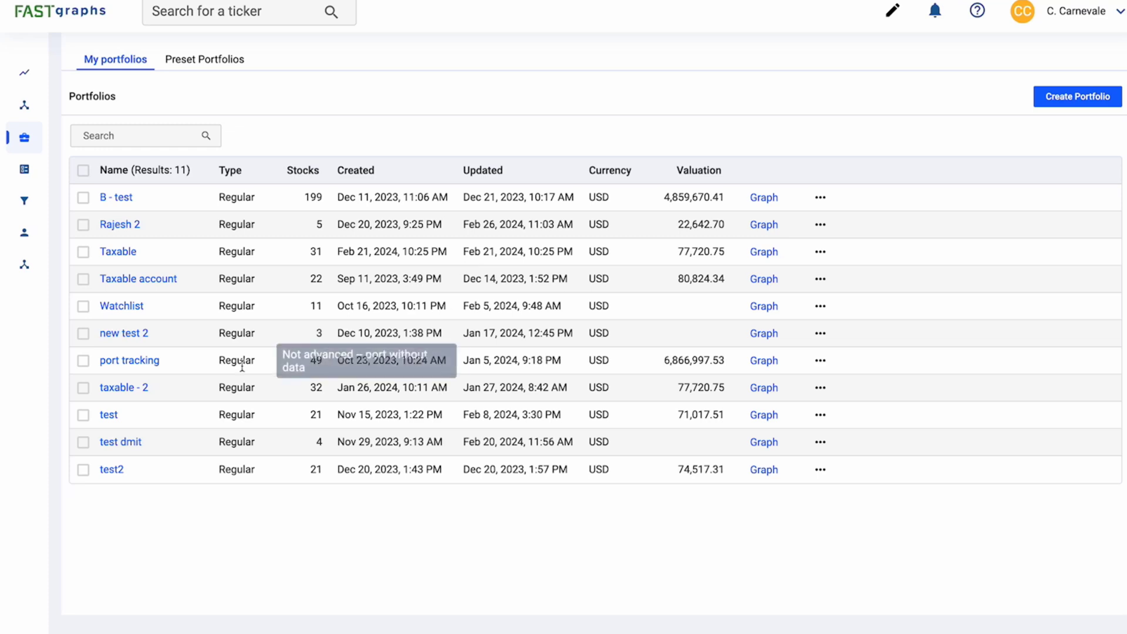
click(144, 392)
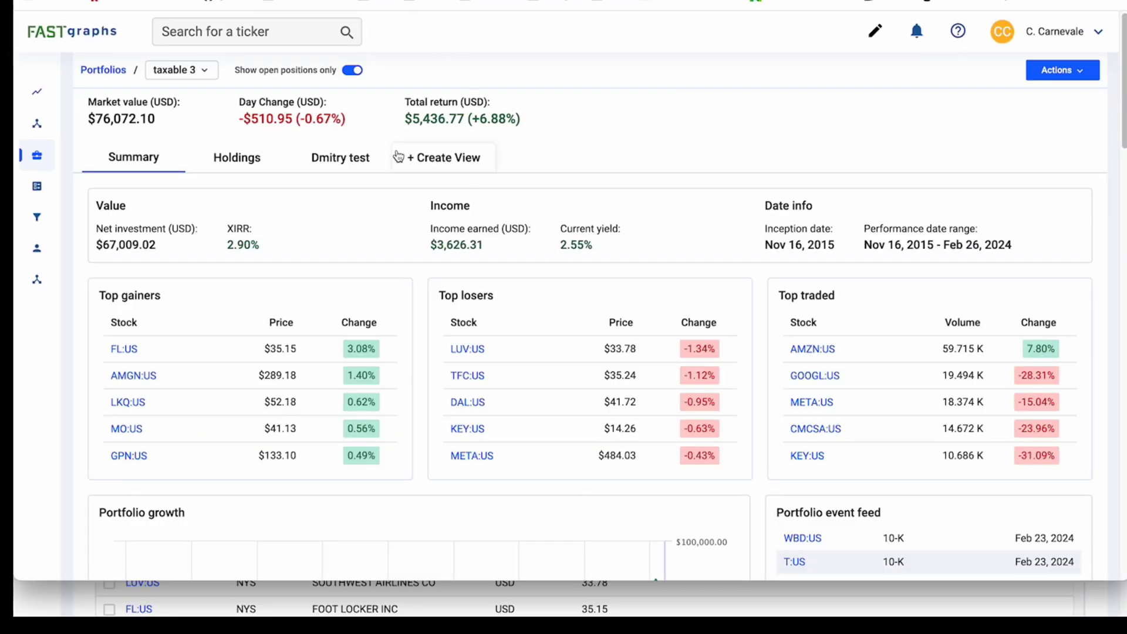
Highlight the XIRR and income figures, then scroll down to the asset allocation section.
scroll(397, 155, down, 1)
drag(156, 208, 96, 210)
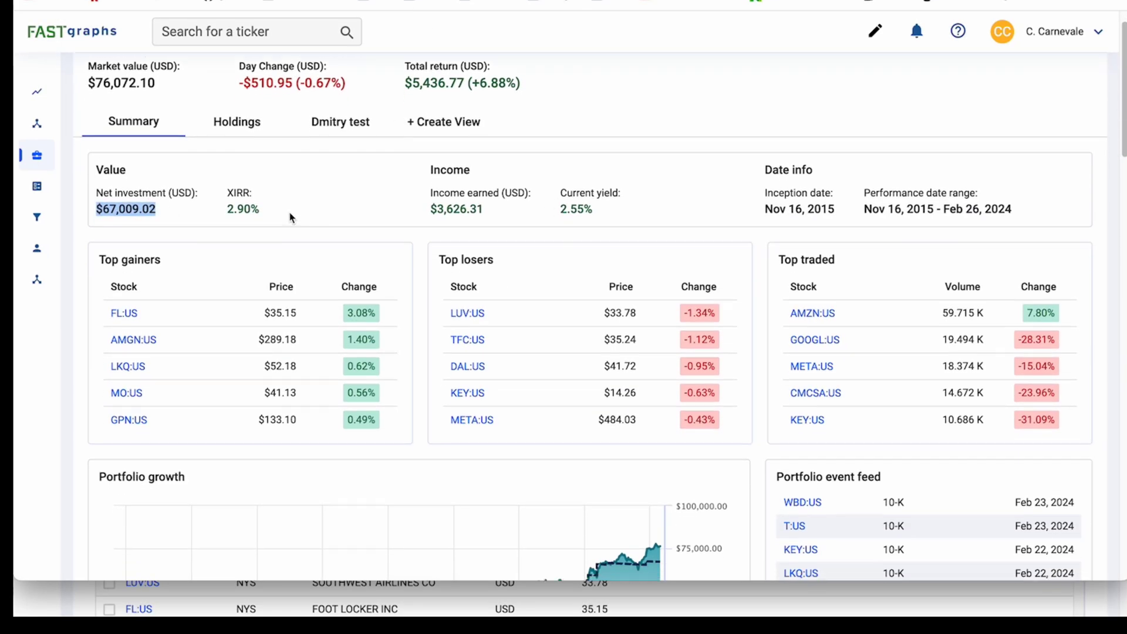
drag(423, 203, 639, 221)
click(644, 220)
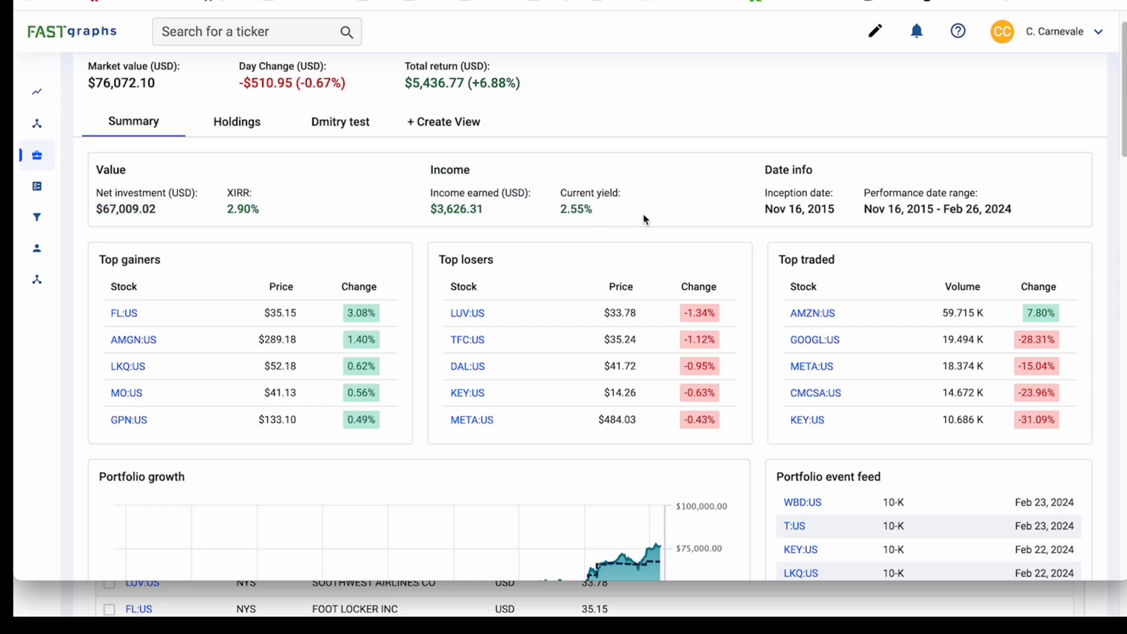
scroll(558, 226, down, 4)
scroll(793, 259, up, 3)
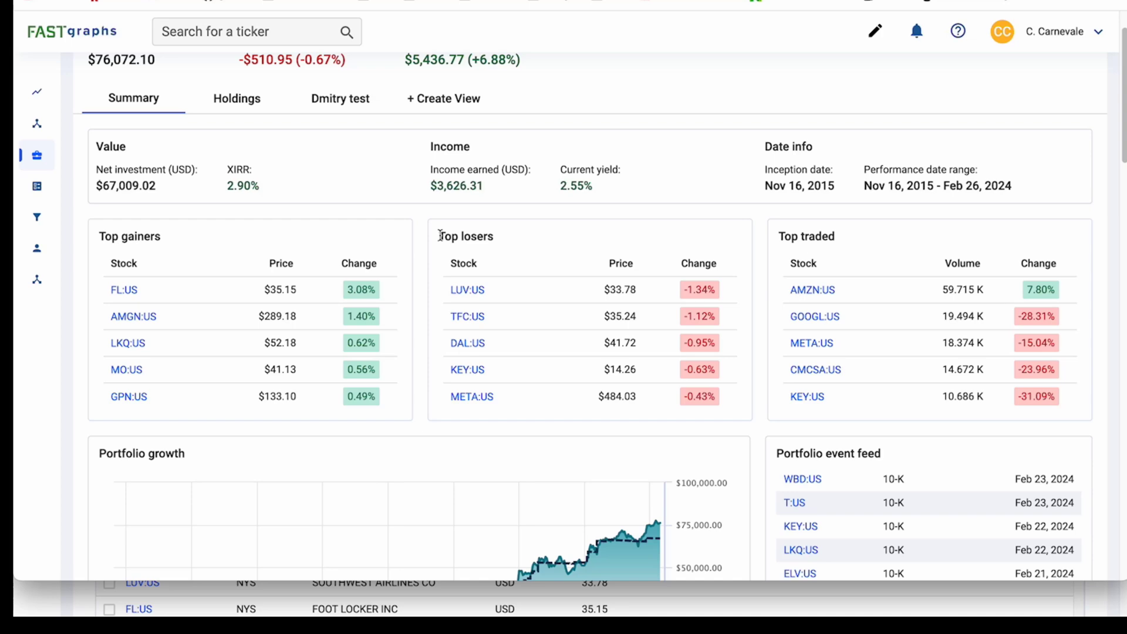
scroll(447, 246, down, 6)
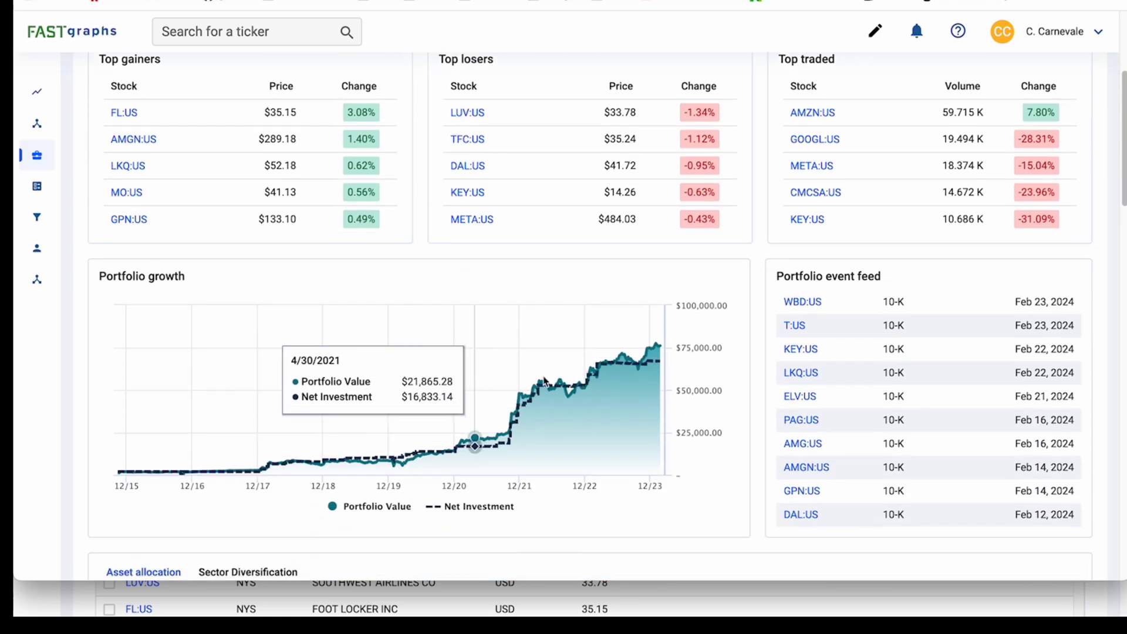
scroll(627, 360, down, 3)
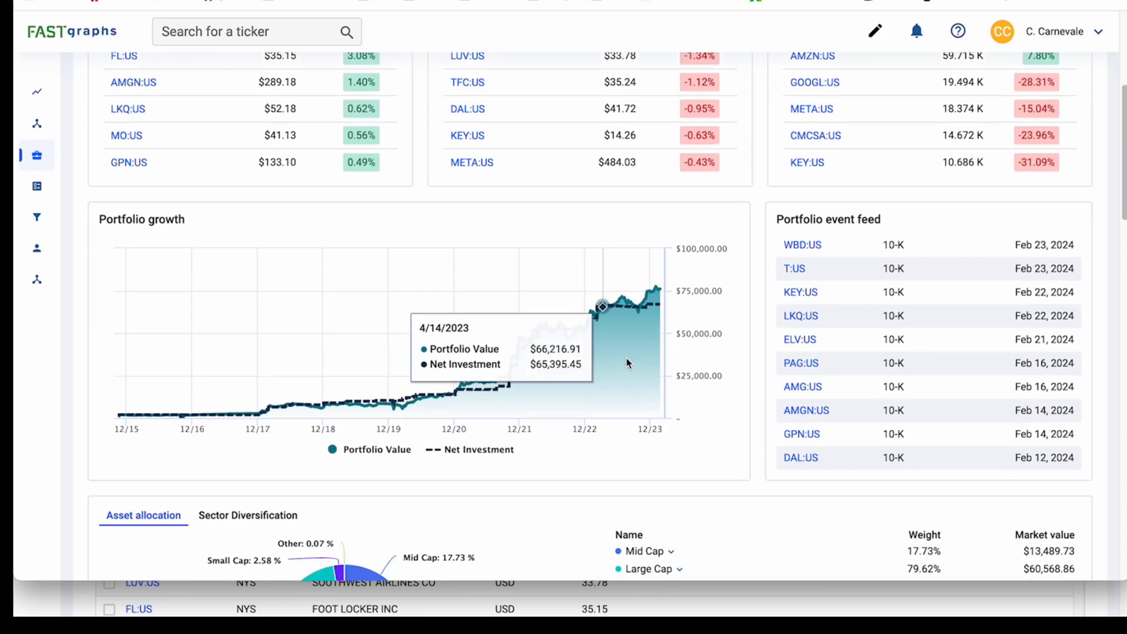
scroll(719, 305, down, 10)
scroll(575, 267, down, 1)
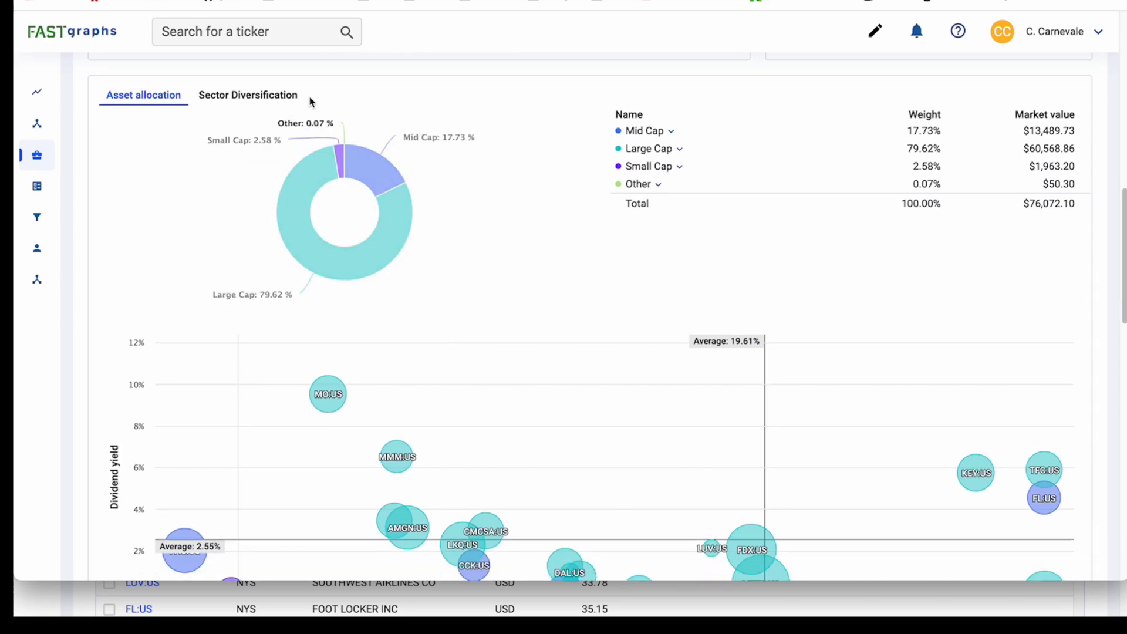
Show Sector Diversification and expand then collapse Consumer Discretionary (24.01%).
click(264, 95)
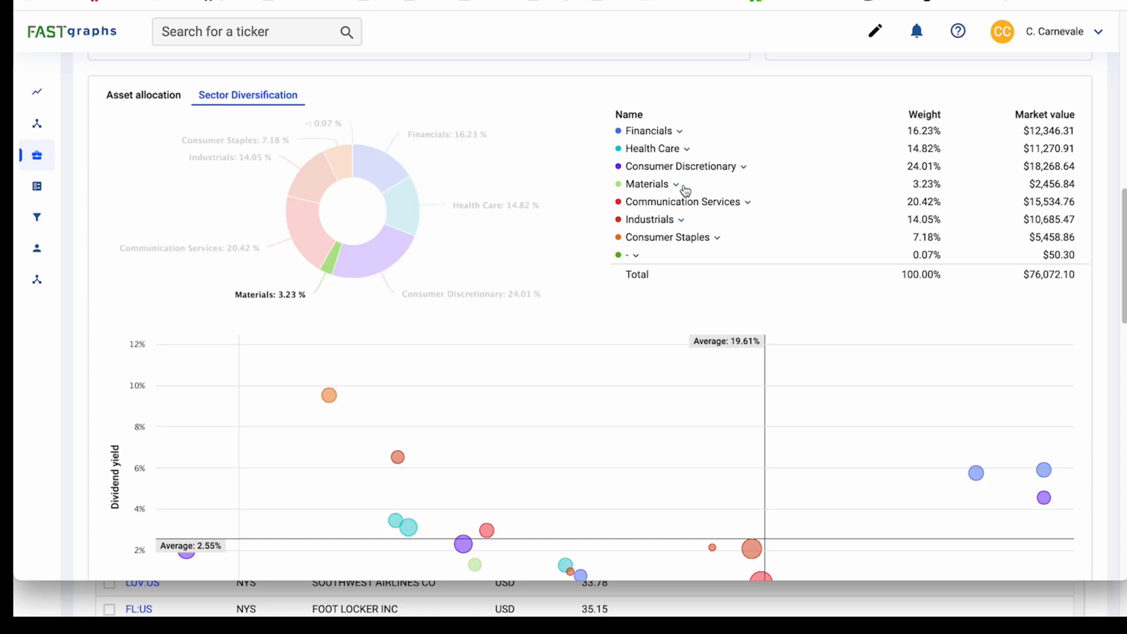
click(693, 171)
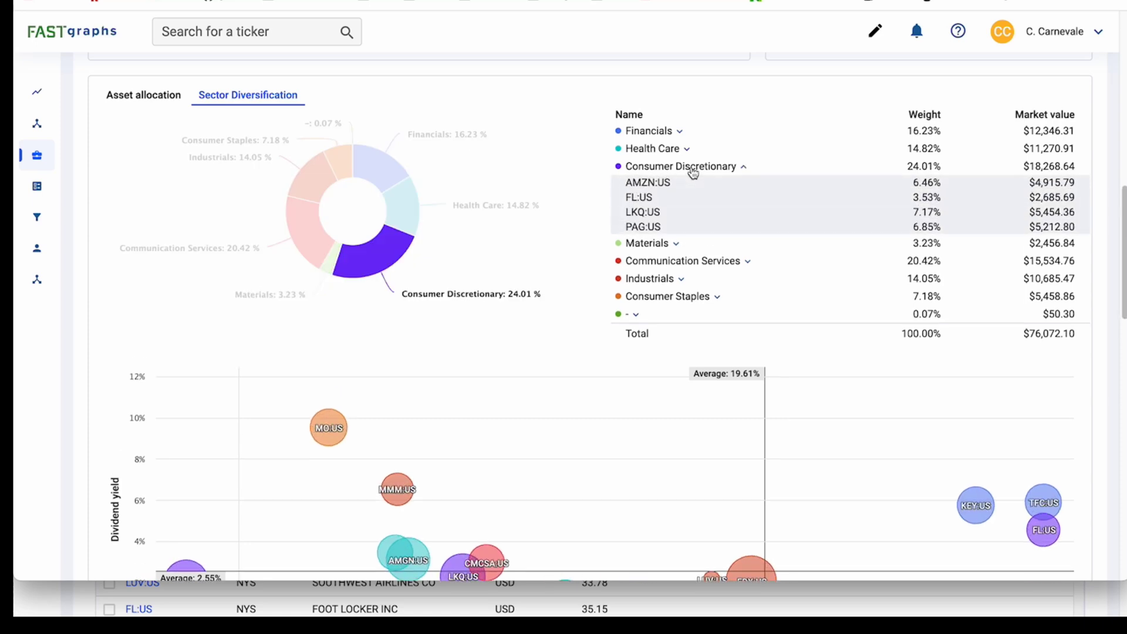
click(693, 169)
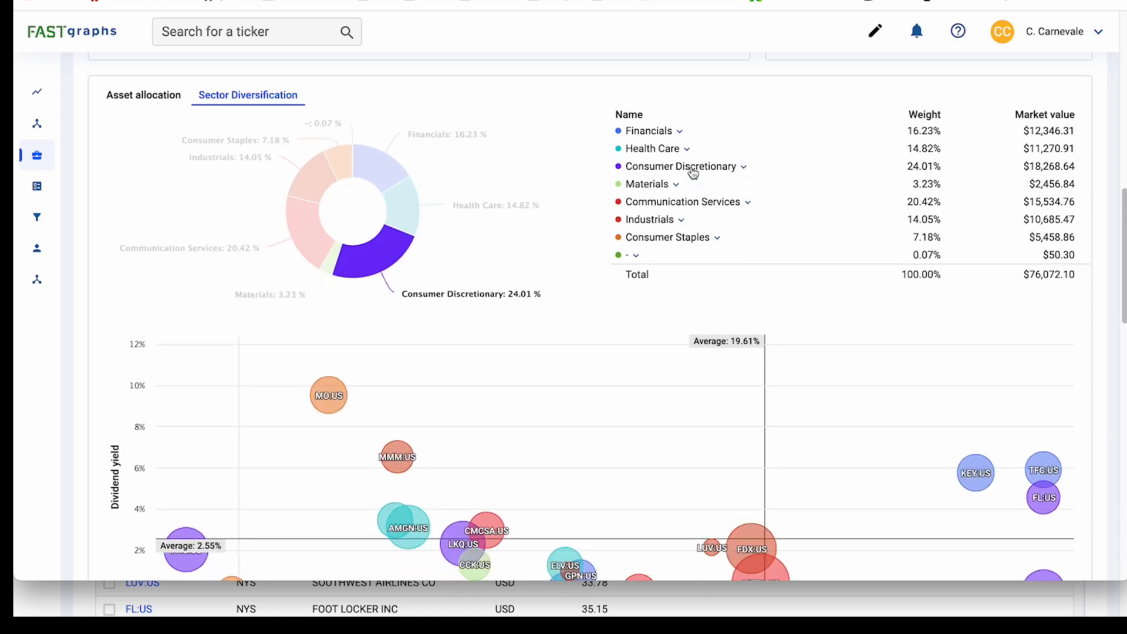
scroll(691, 172, down, 3)
scroll(689, 173, down, 9)
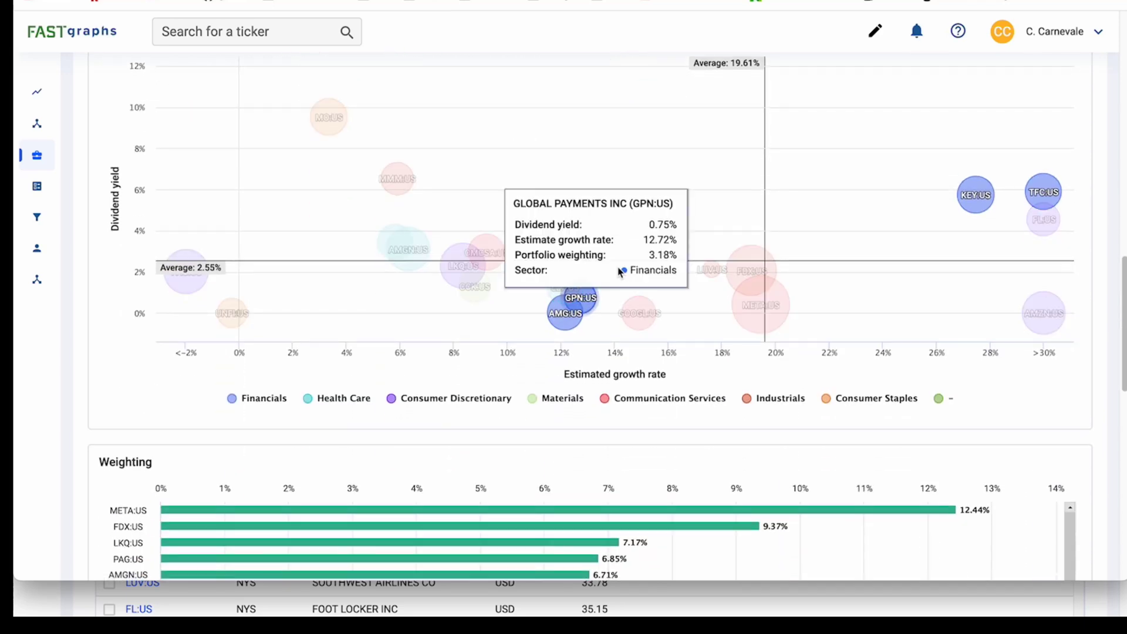
scroll(447, 276, up, 3)
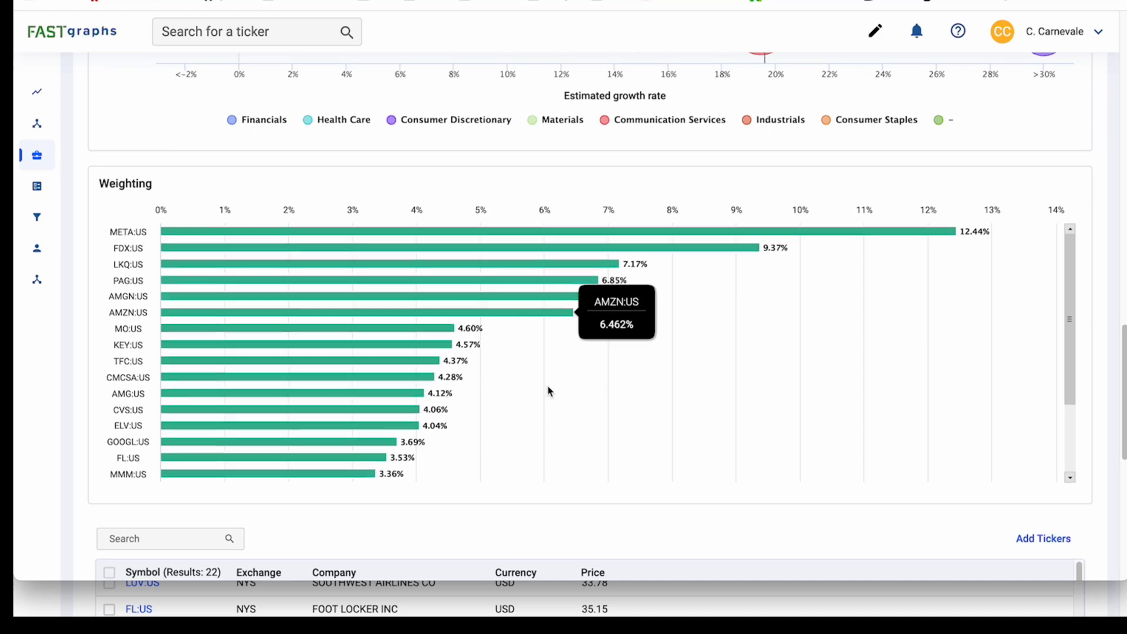
scroll(549, 390, up, 7)
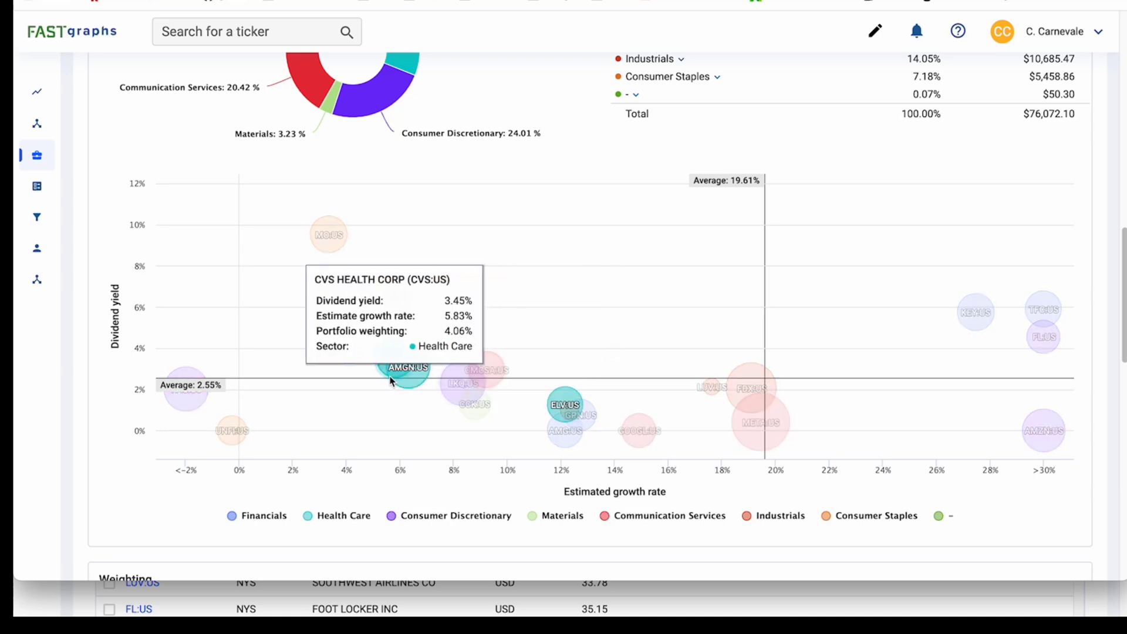
mouse_move(587, 469)
mouse_down()
mouse_move(701, 493)
mouse_move(539, 503)
mouse_up()
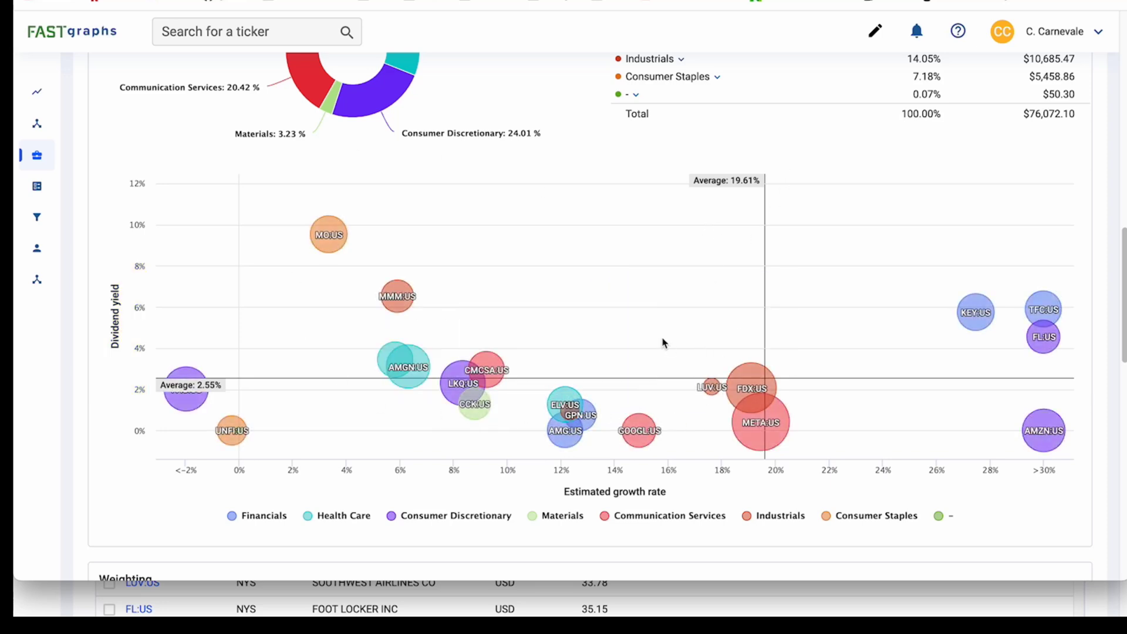
mouse_move(194, 392)
scroll(647, 324, down, 2)
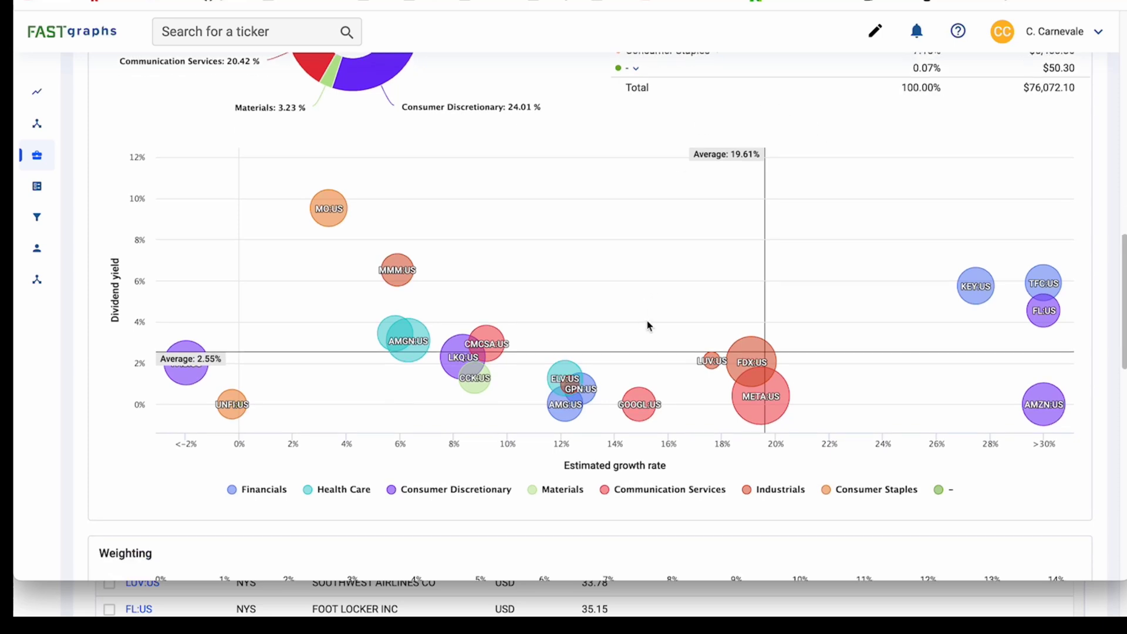
mouse_move(730, 330)
scroll(731, 330, up, 1)
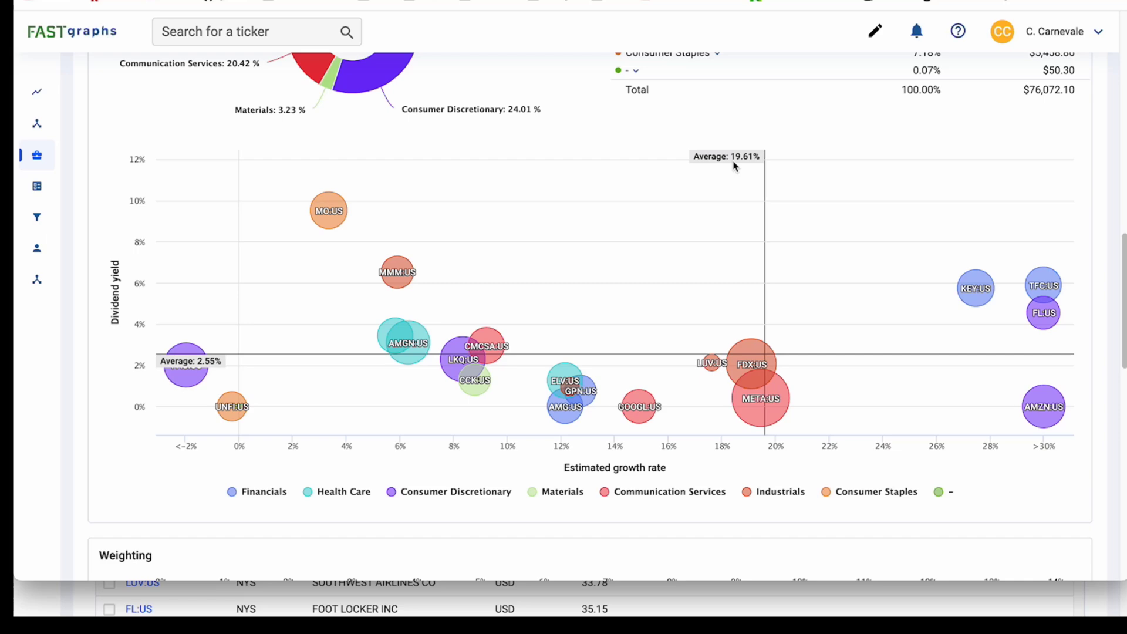
scroll(734, 166, up, 15)
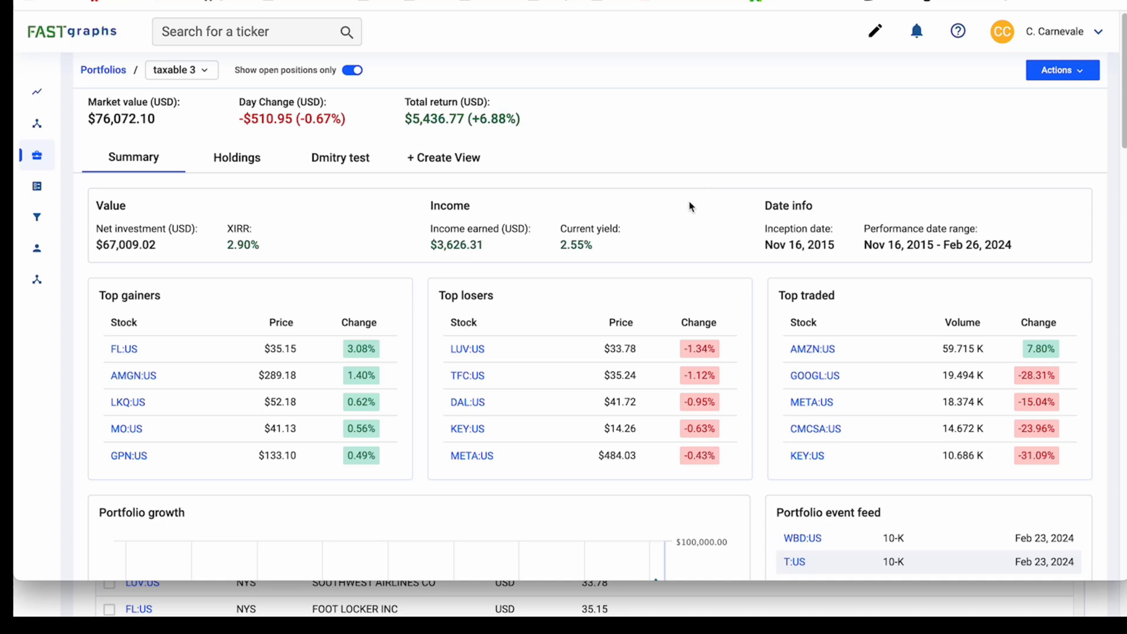
scroll(691, 207, down, 1)
scroll(691, 207, up, 1)
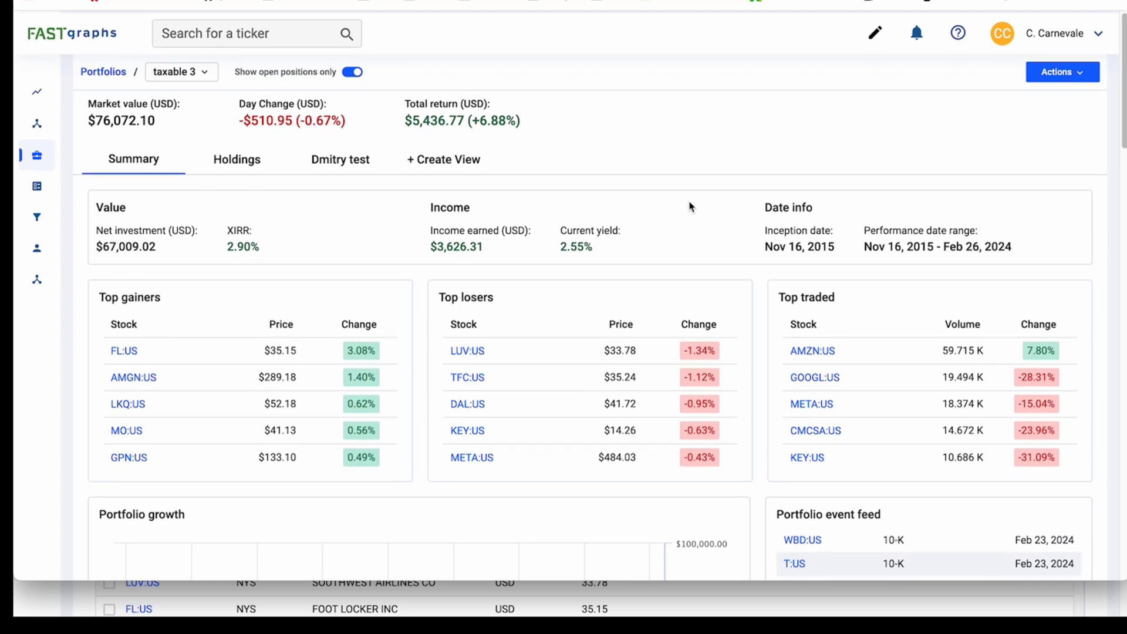